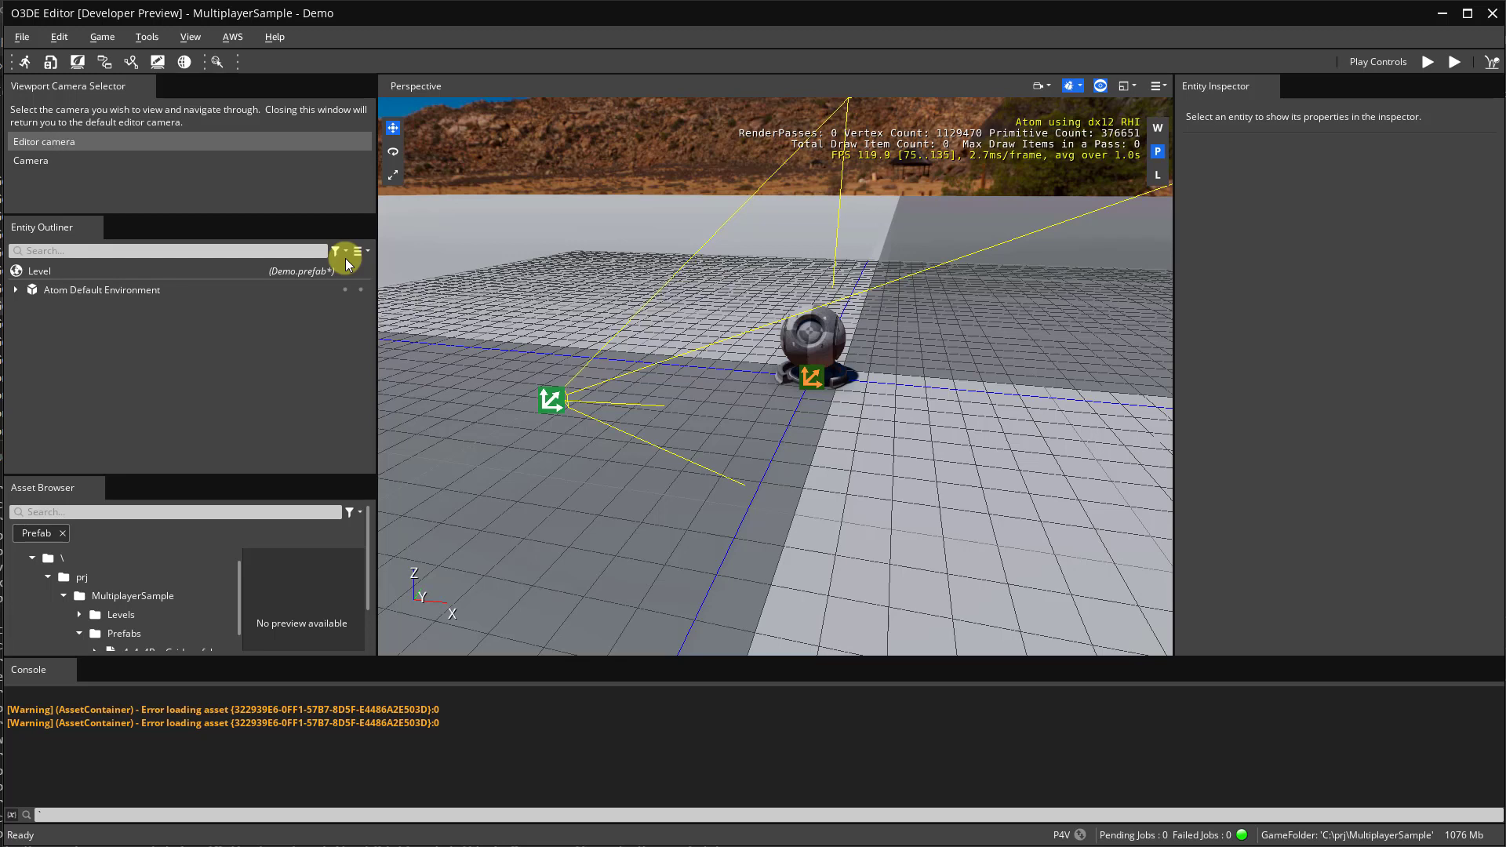
Create a new empty entity and give it a SimpleScriptPlayerComponent
right_click(184, 356)
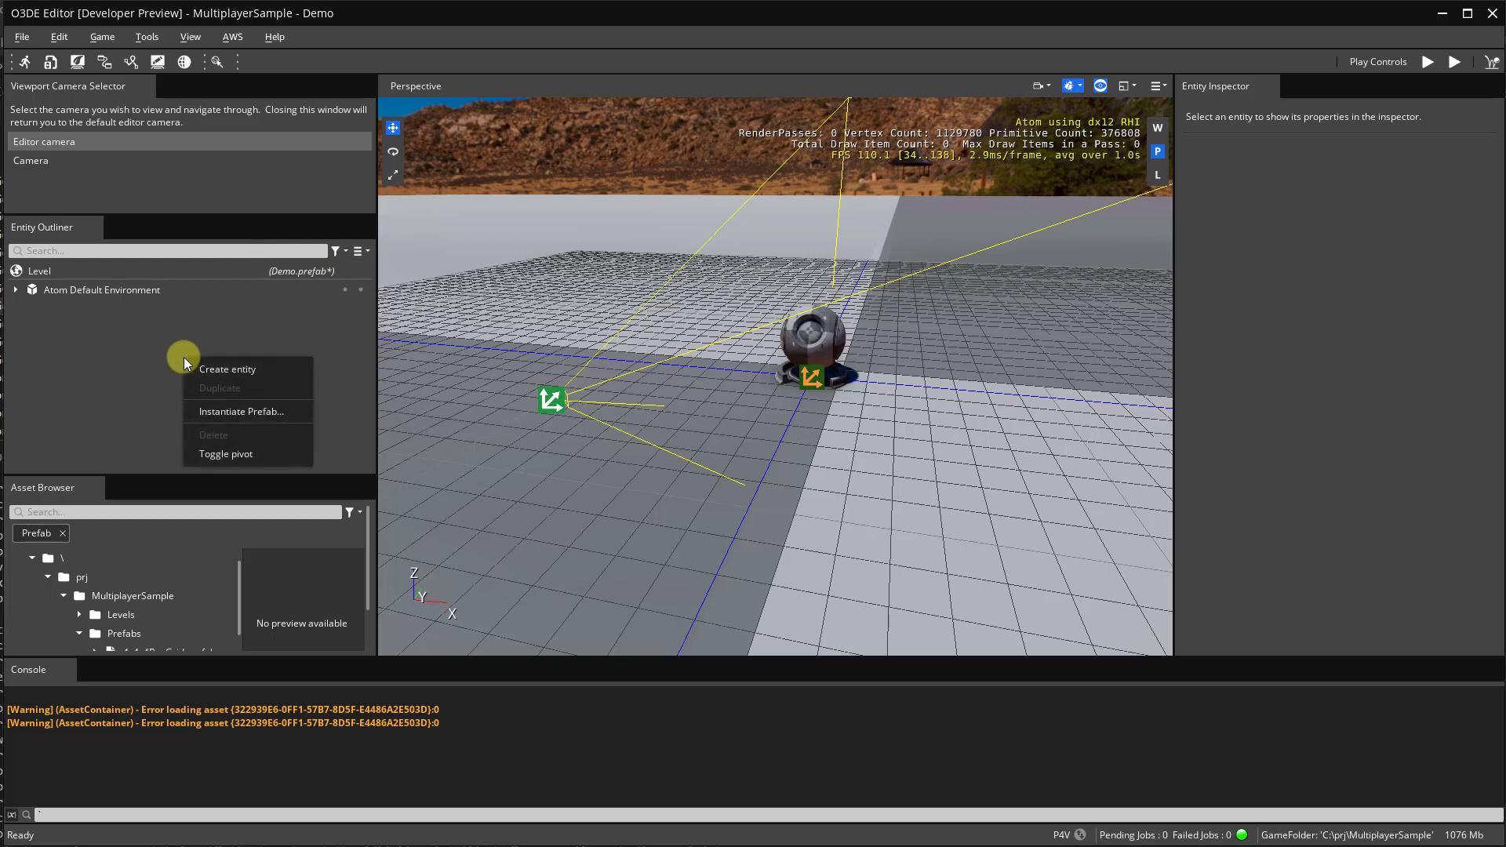
left_click(232, 374)
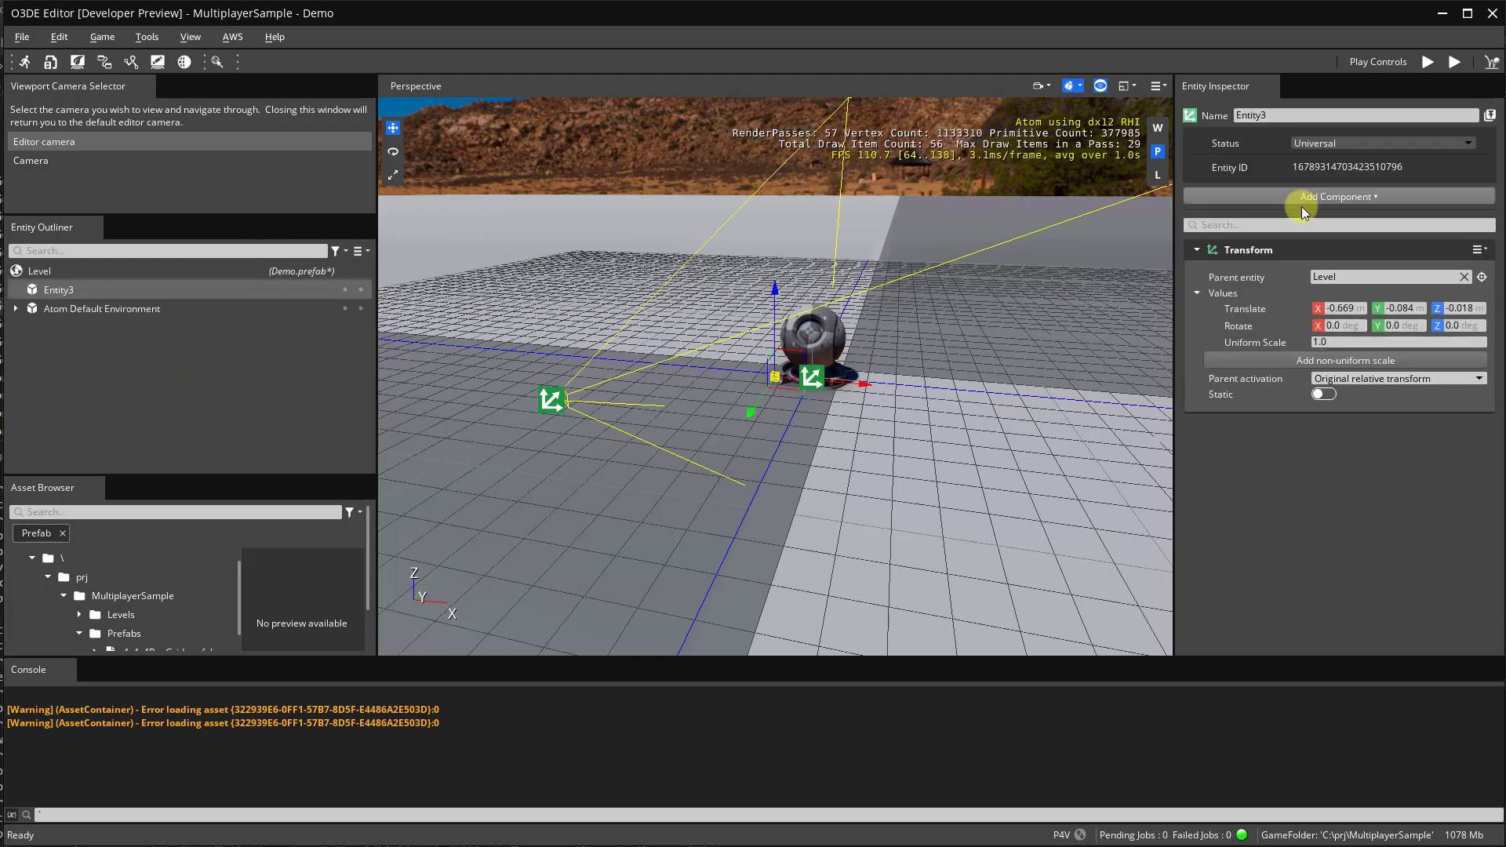
left_click(1340, 196)
type("simple")
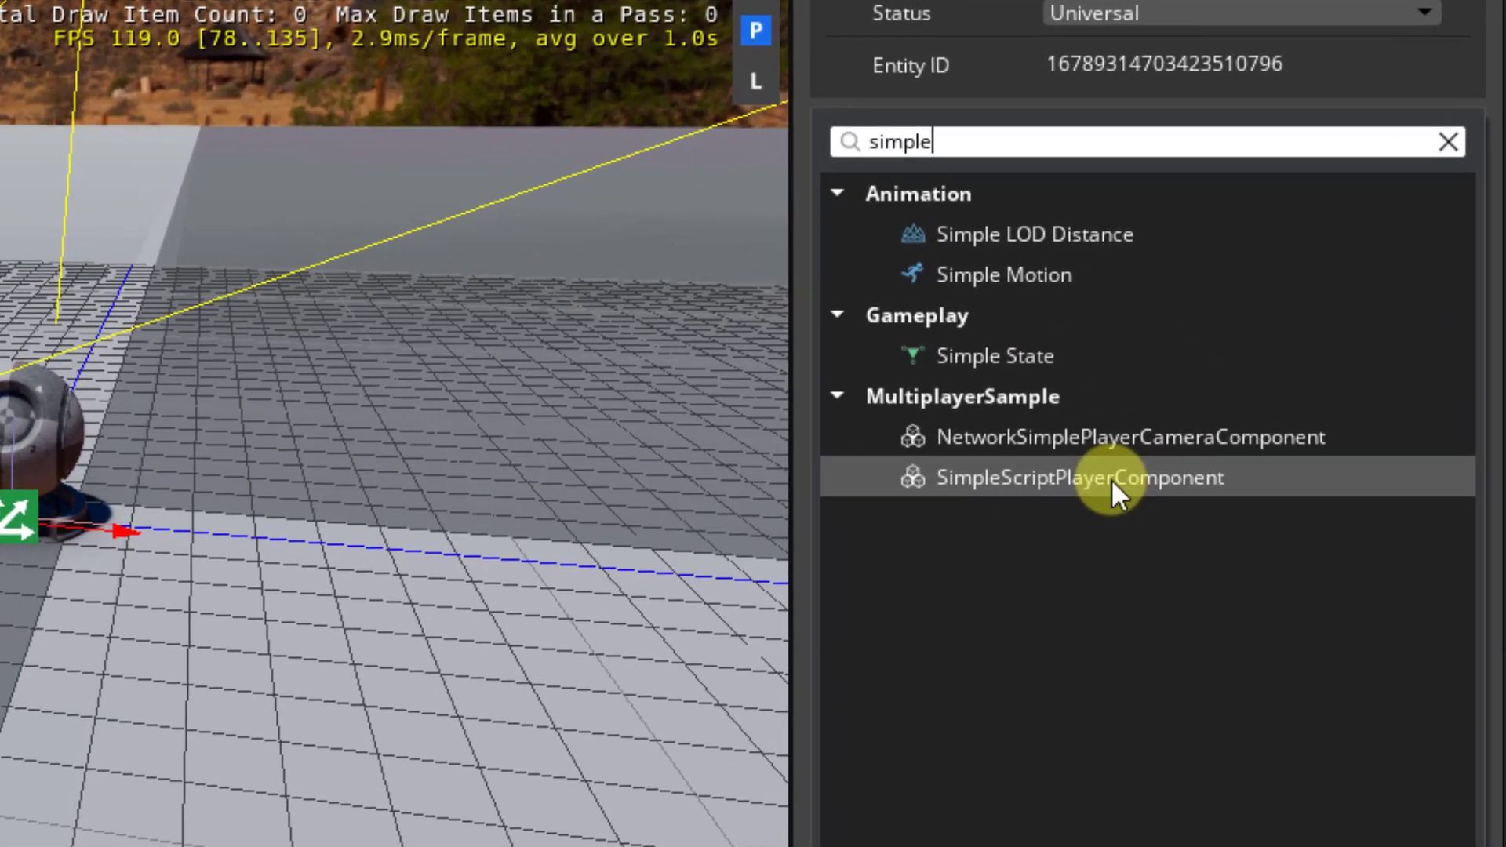
left_click(1111, 479)
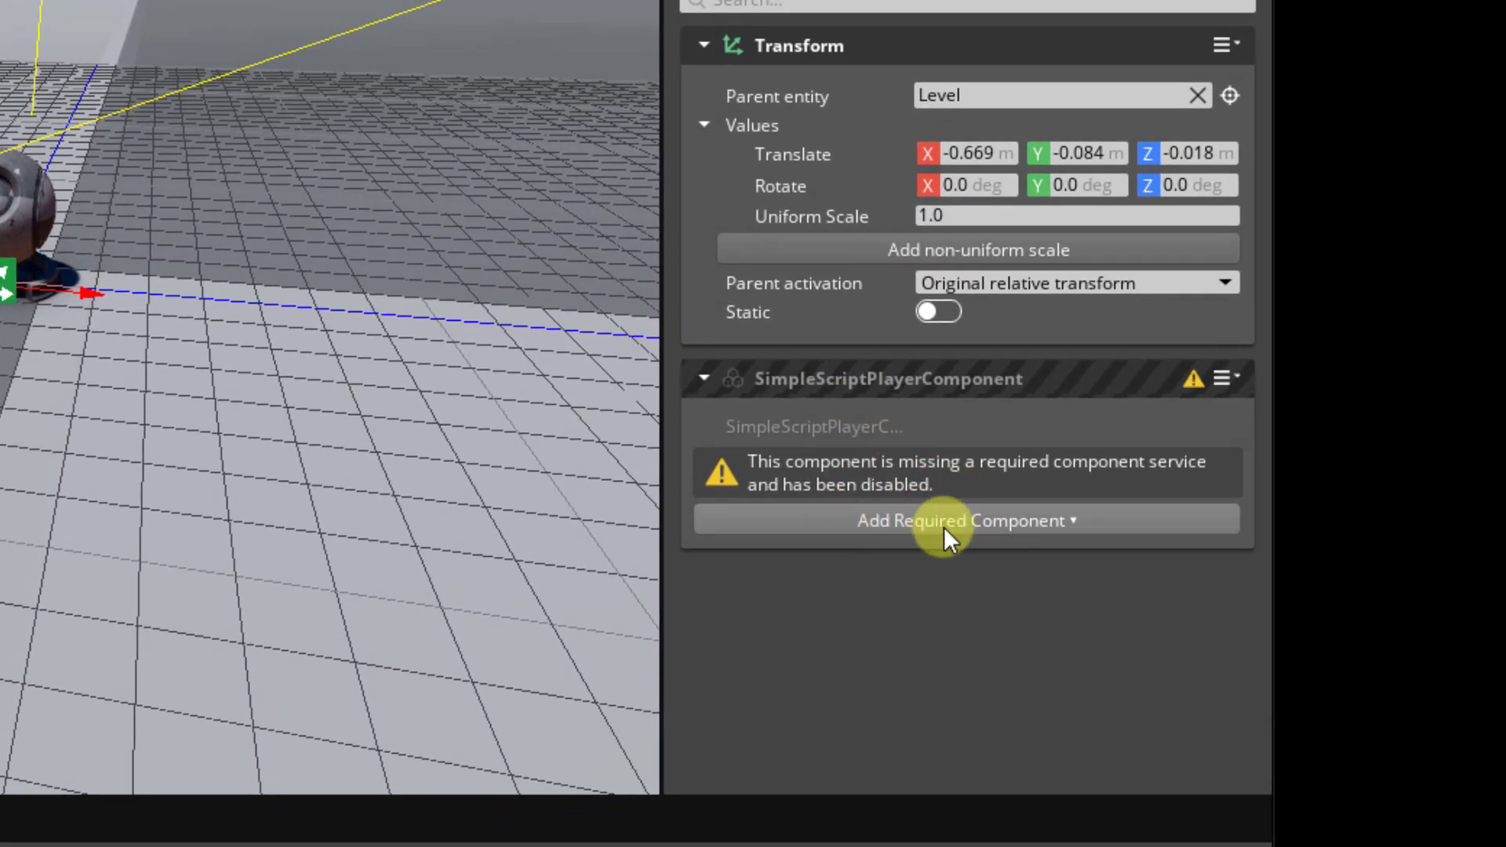
Add the required Network Binding, LocalPredictionPlayerInputComponent and NetworkCharacterComponent to the entity
left_click(999, 526)
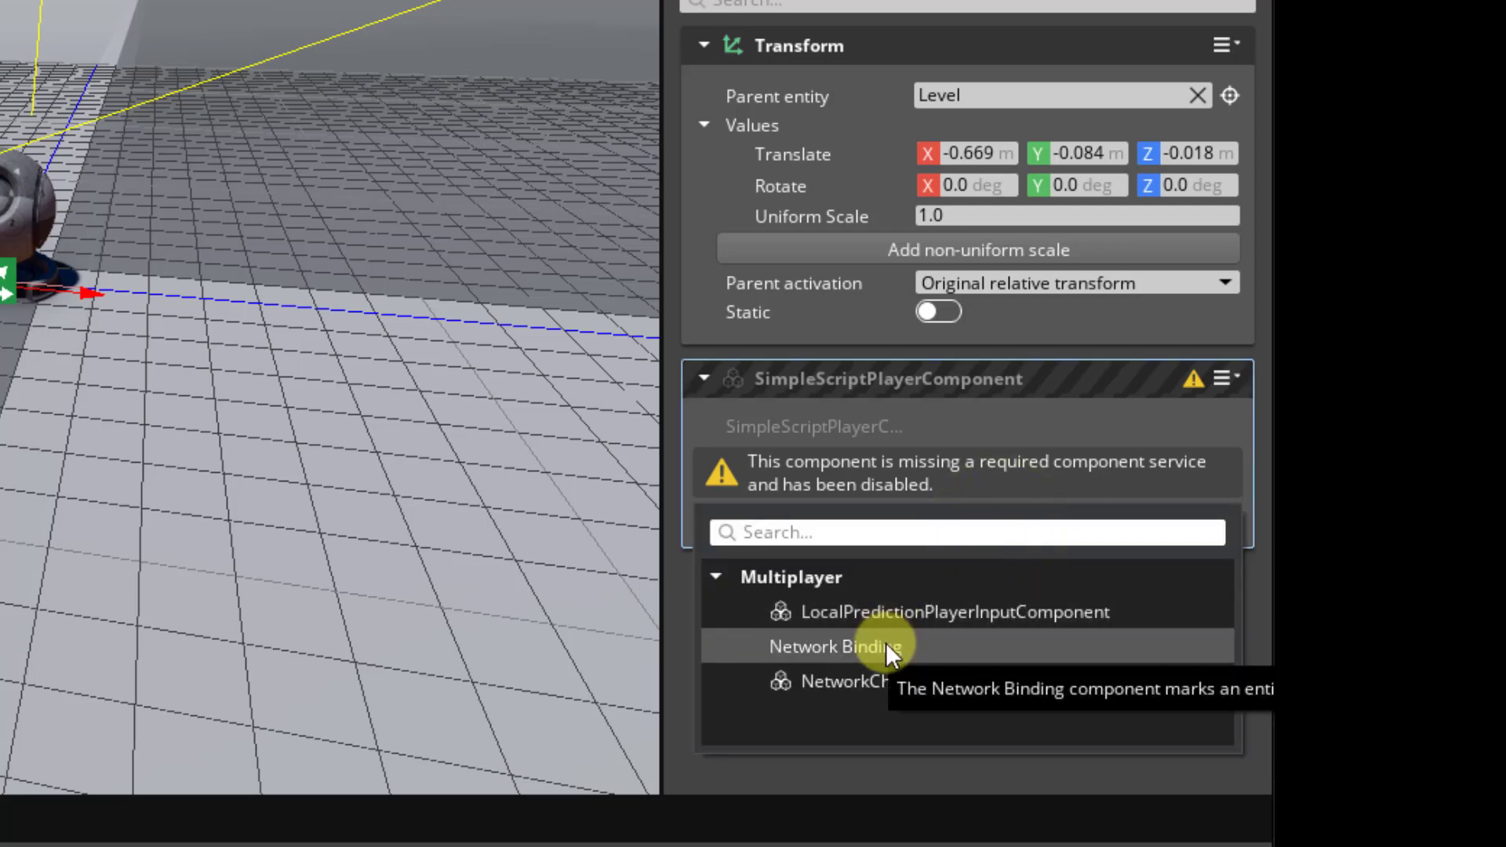
mouse_move(836, 647)
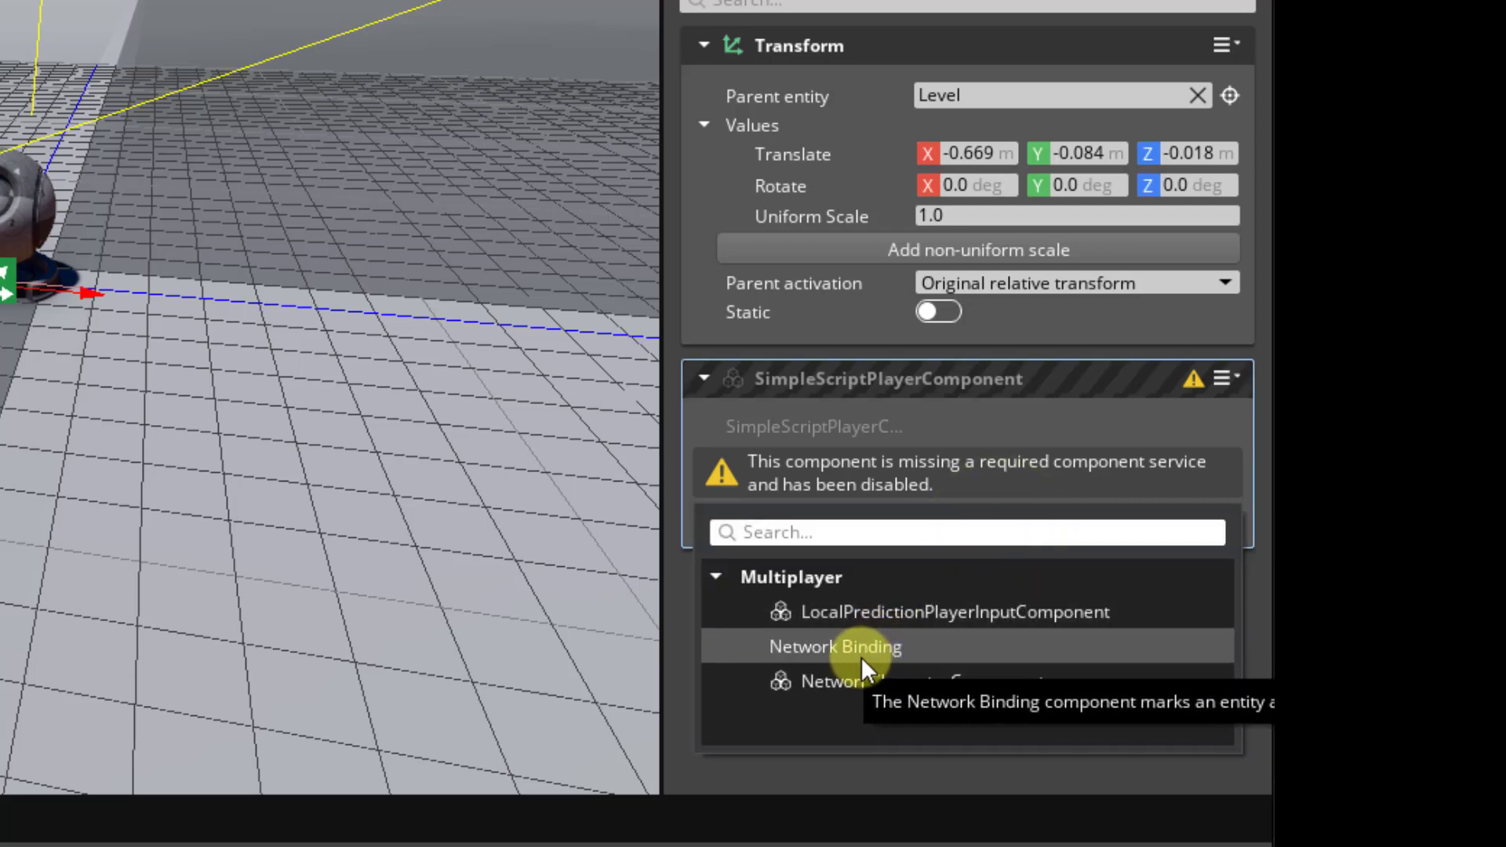
left_click(860, 656)
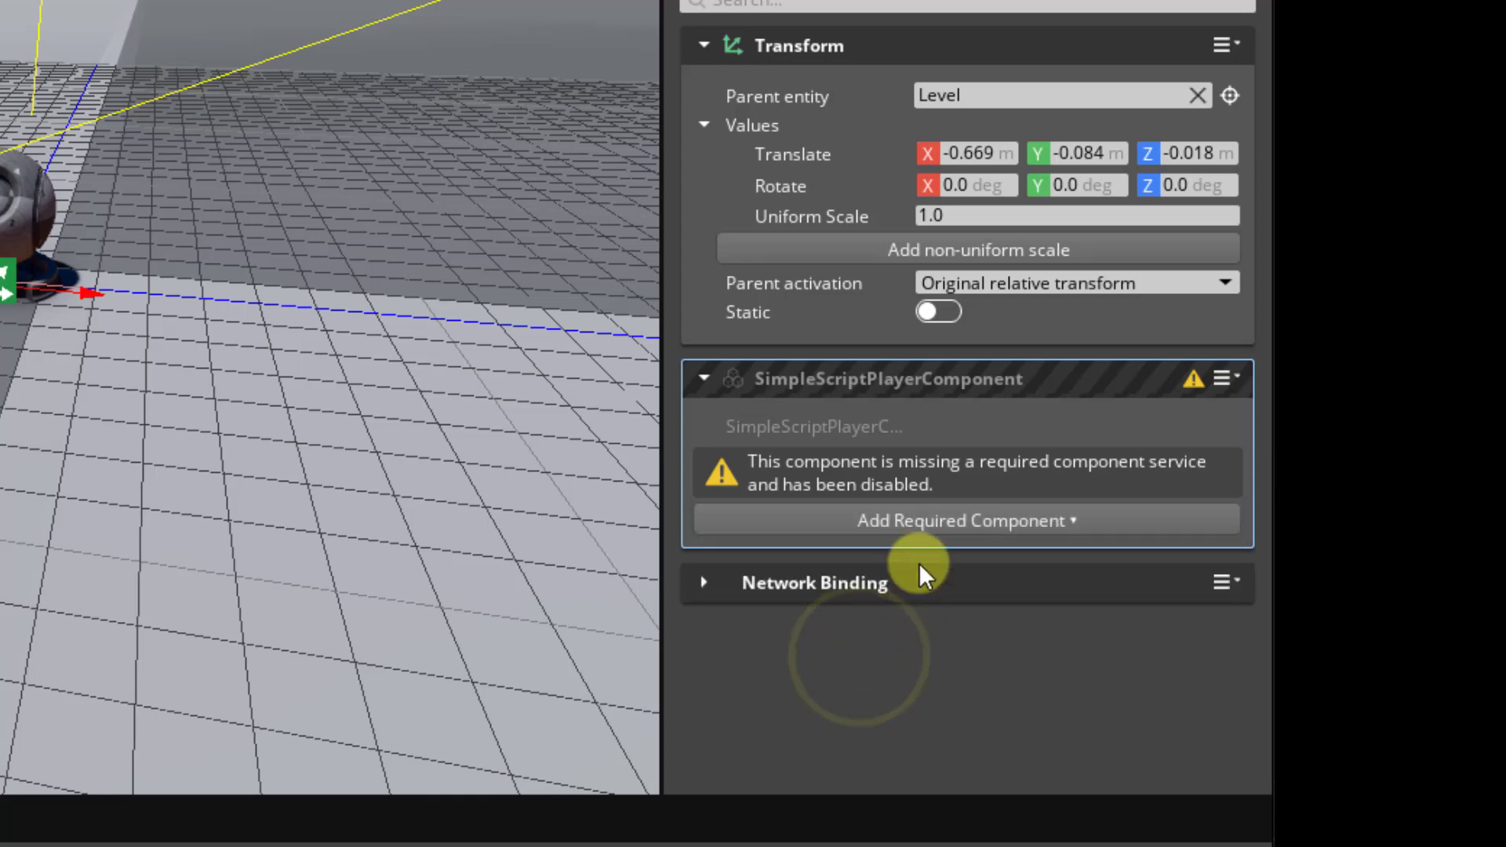
left_click(922, 521)
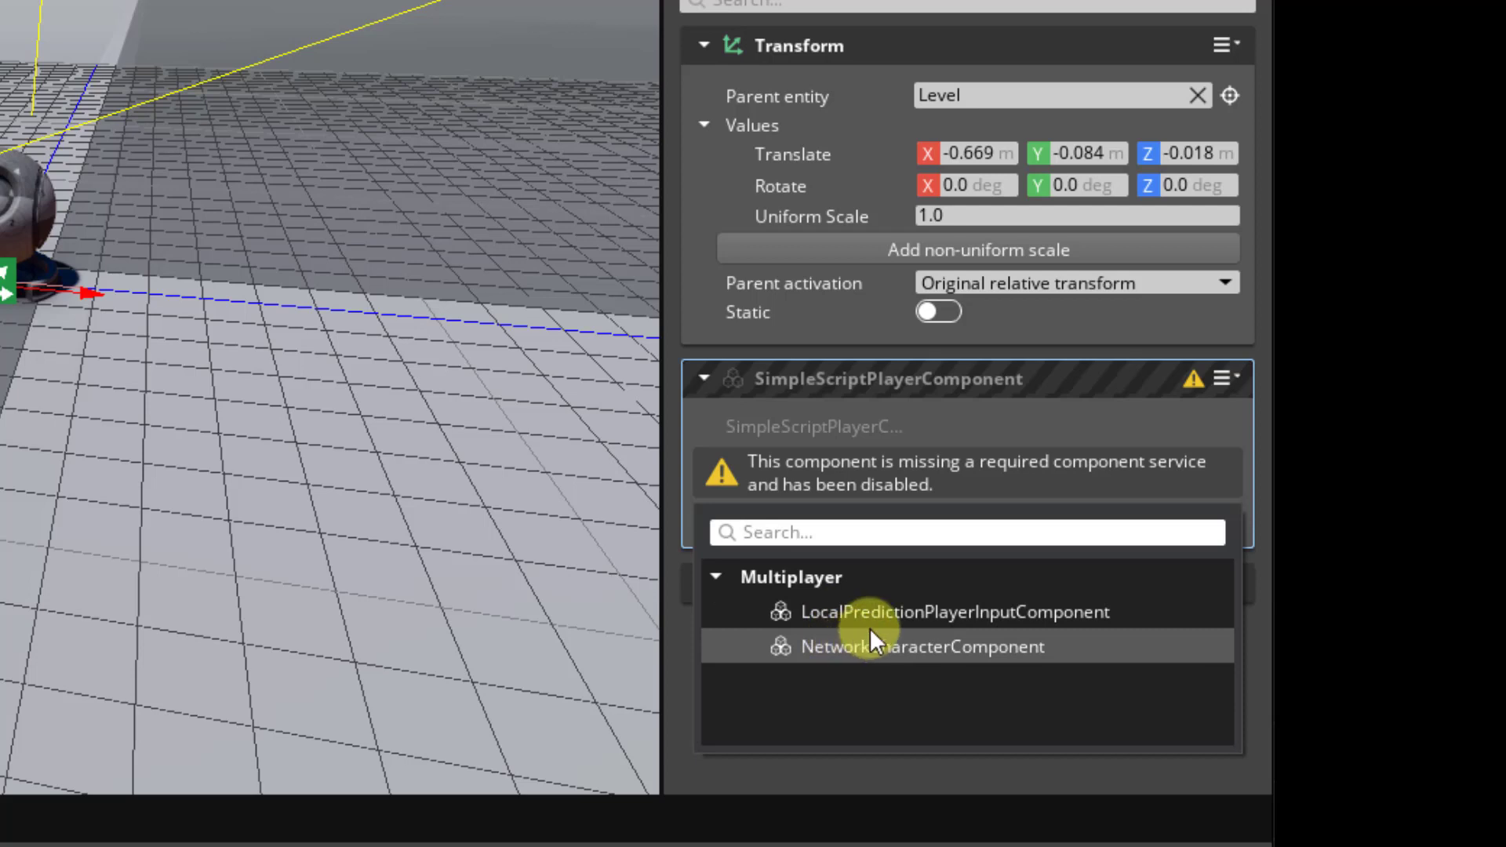
left_click(995, 619)
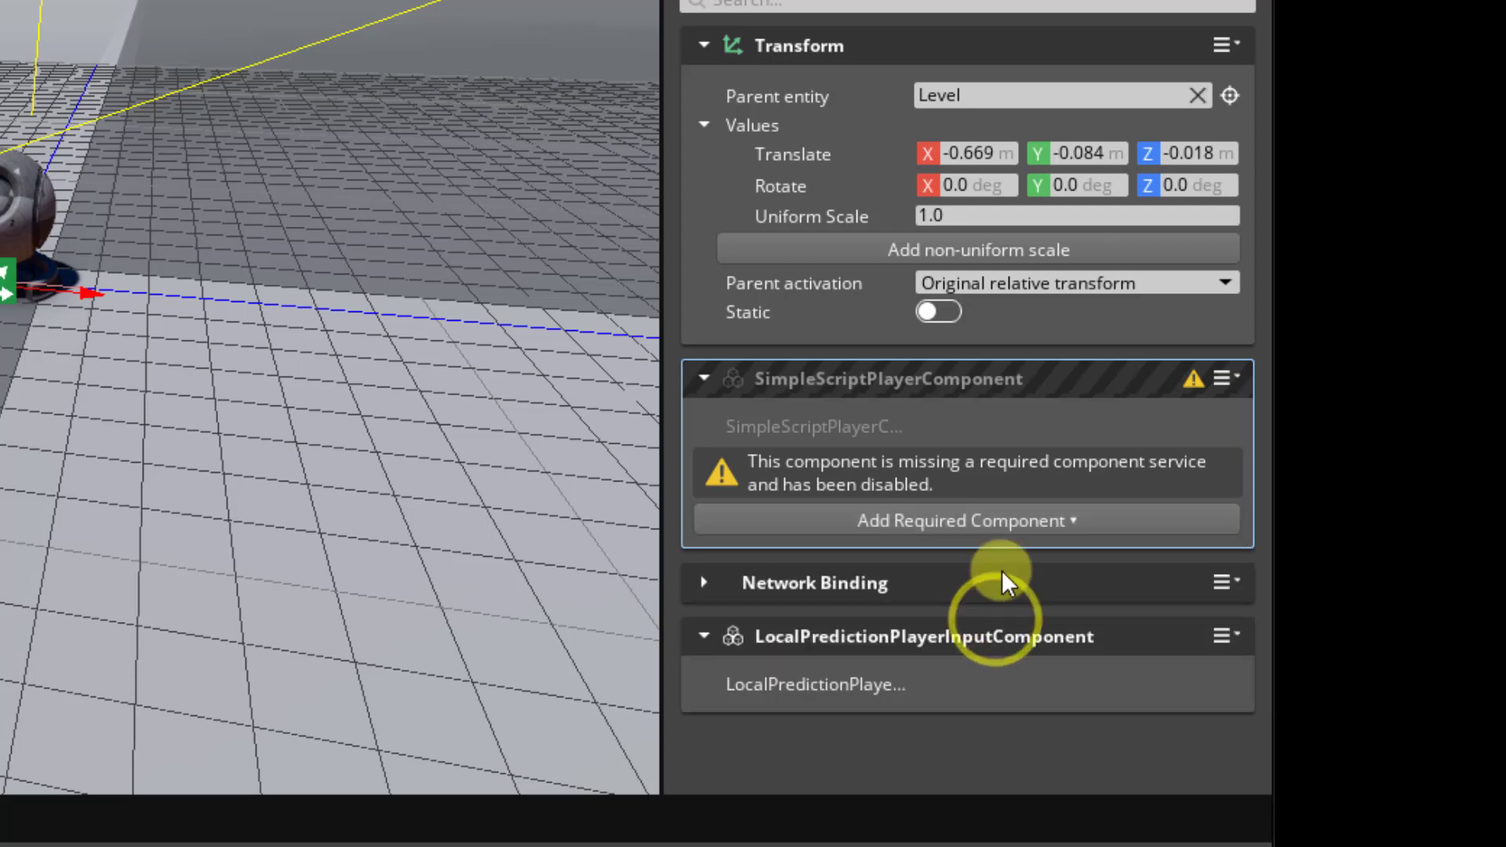
left_click(993, 522)
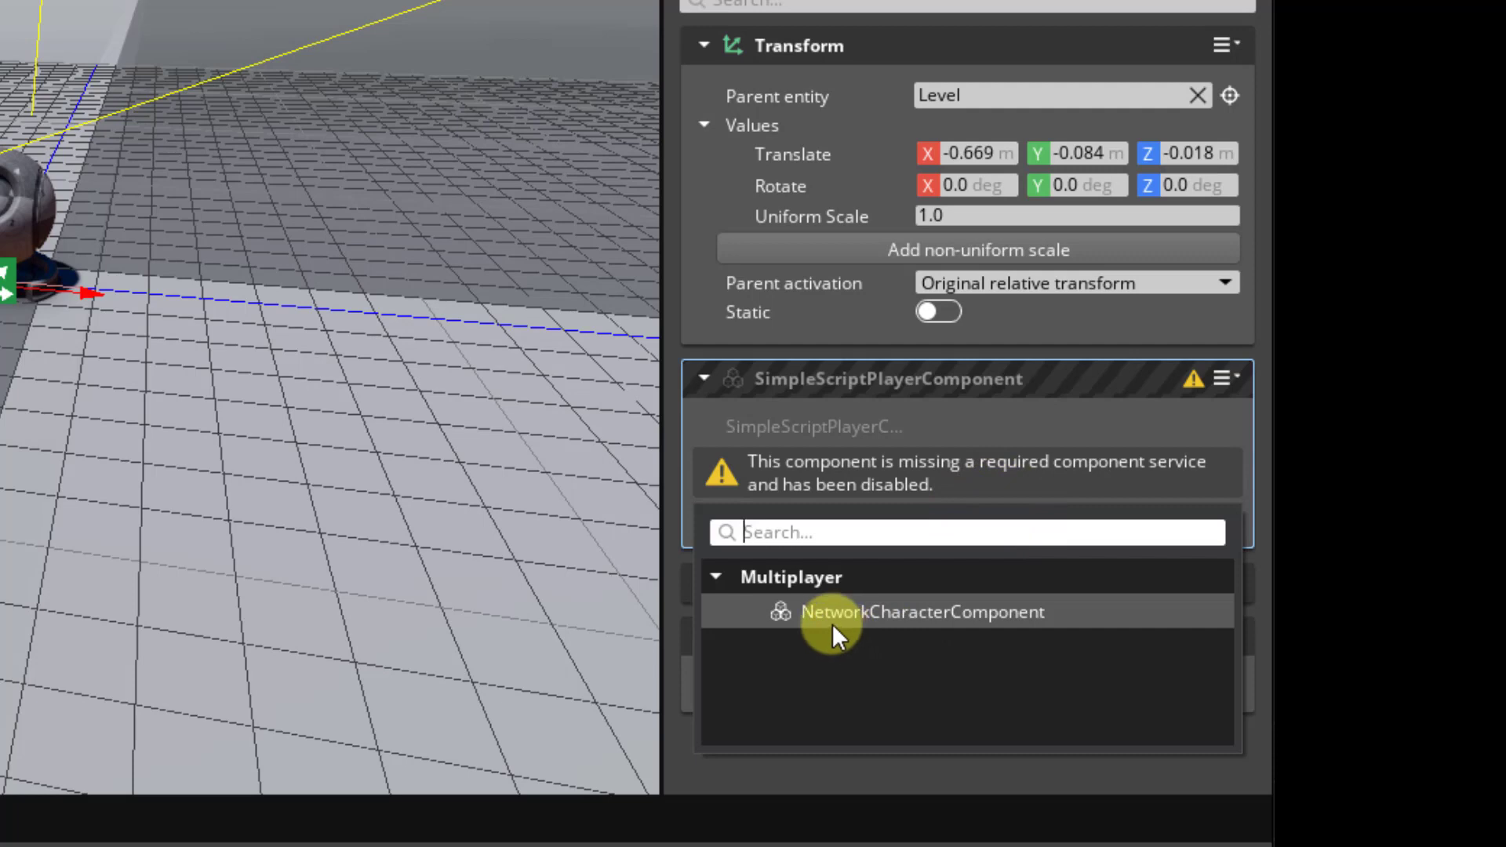
left_click(876, 620)
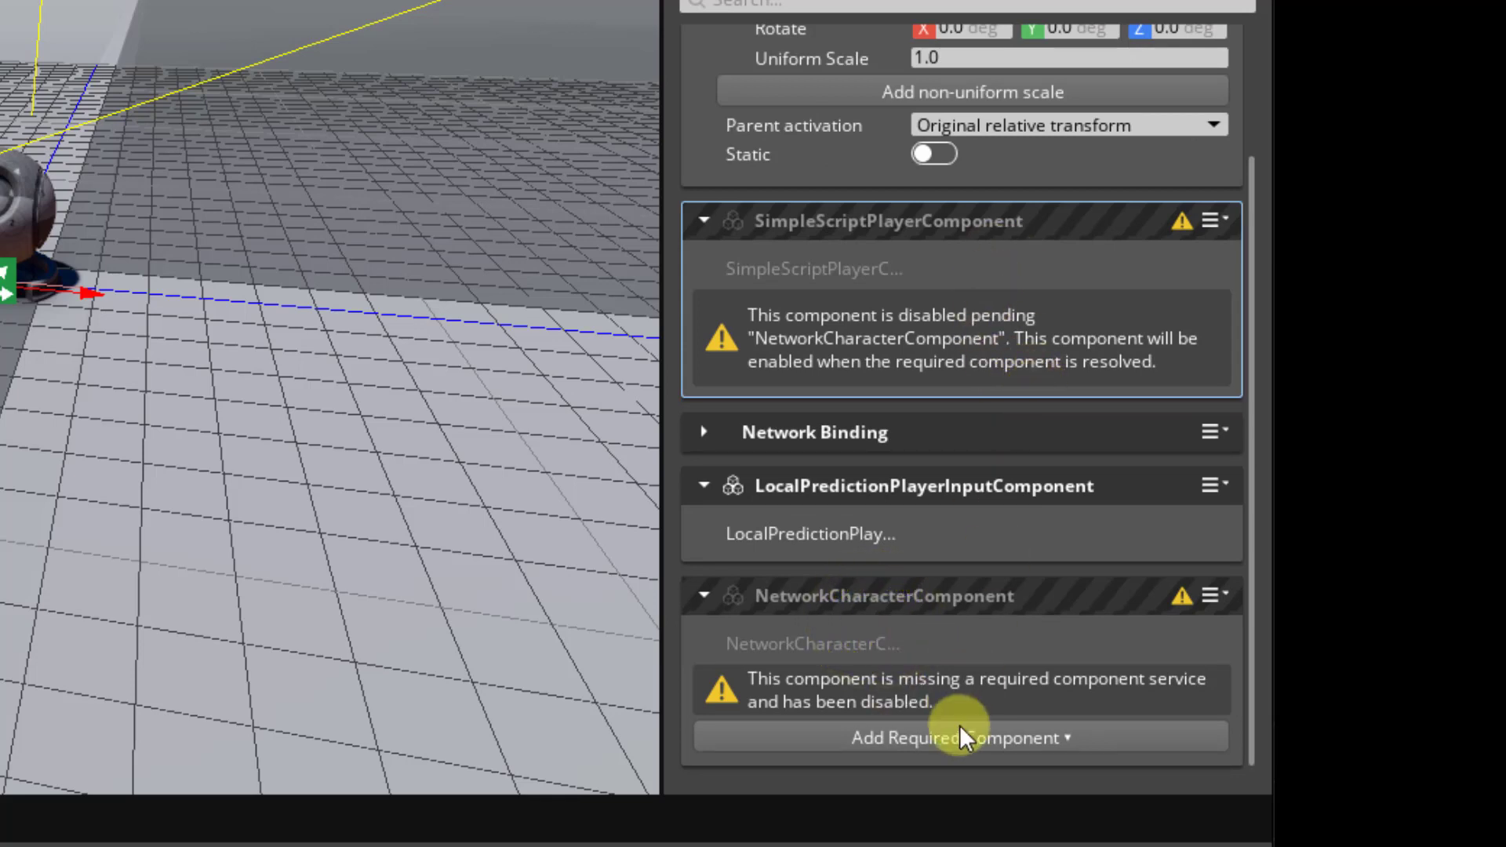
Add NetworkTransformComponent and PhysX Character Controller as NetworkCharacterComponent's required services
left_click(883, 734)
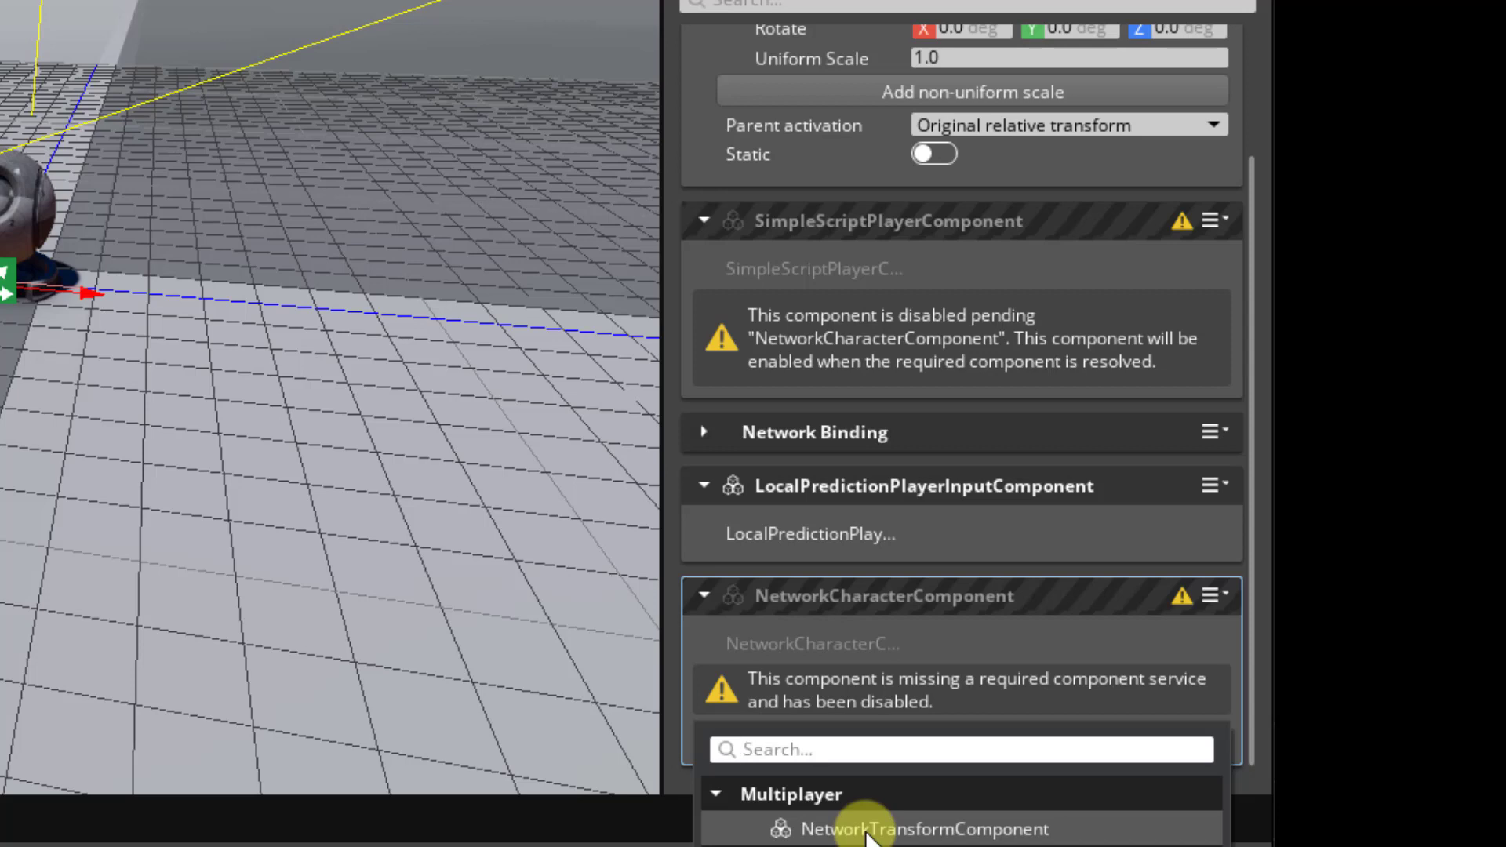
left_click(891, 831)
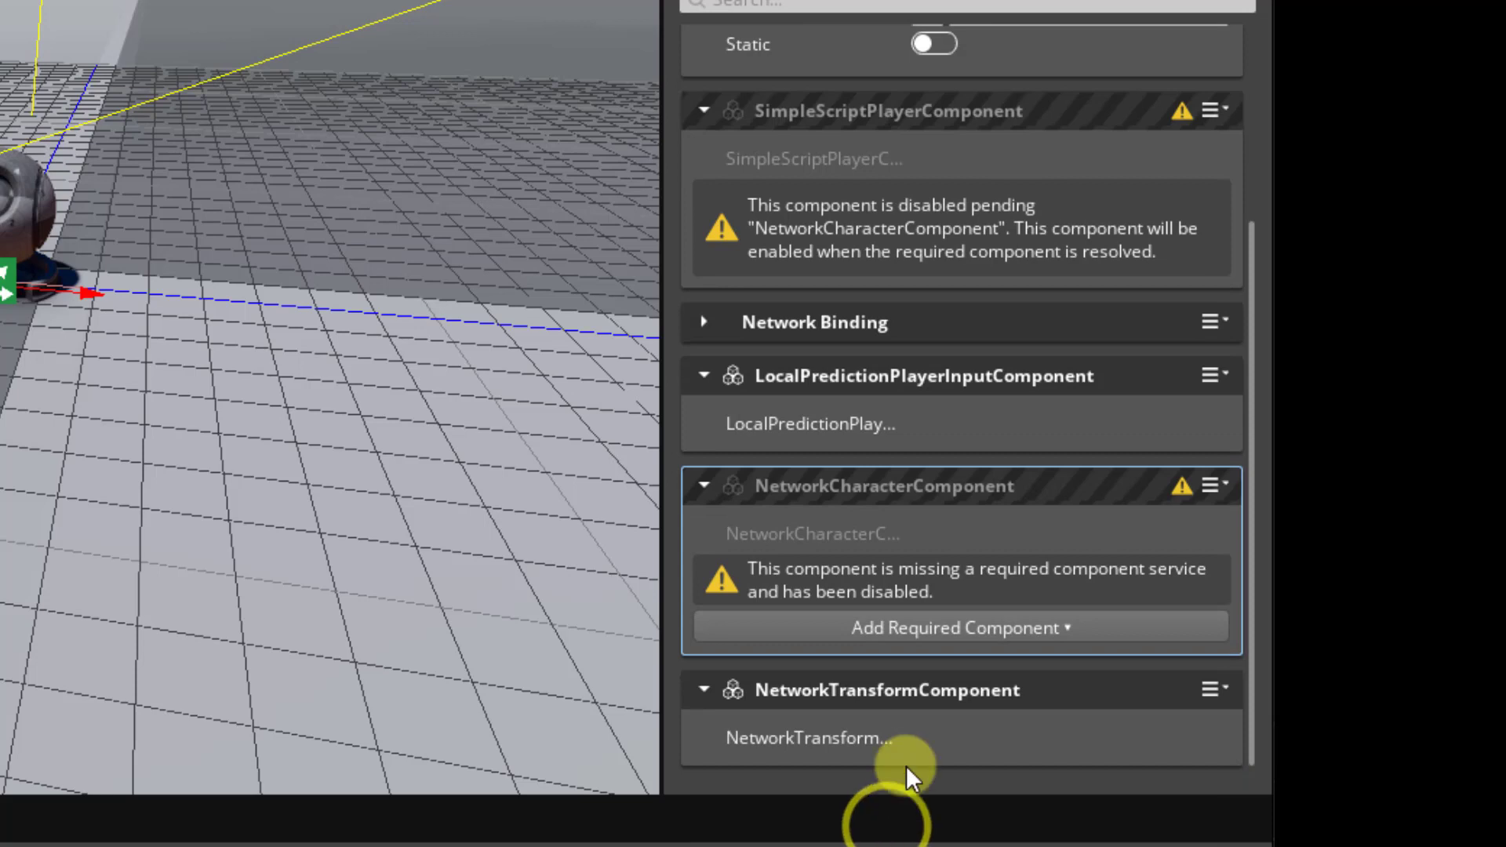
left_click(921, 627)
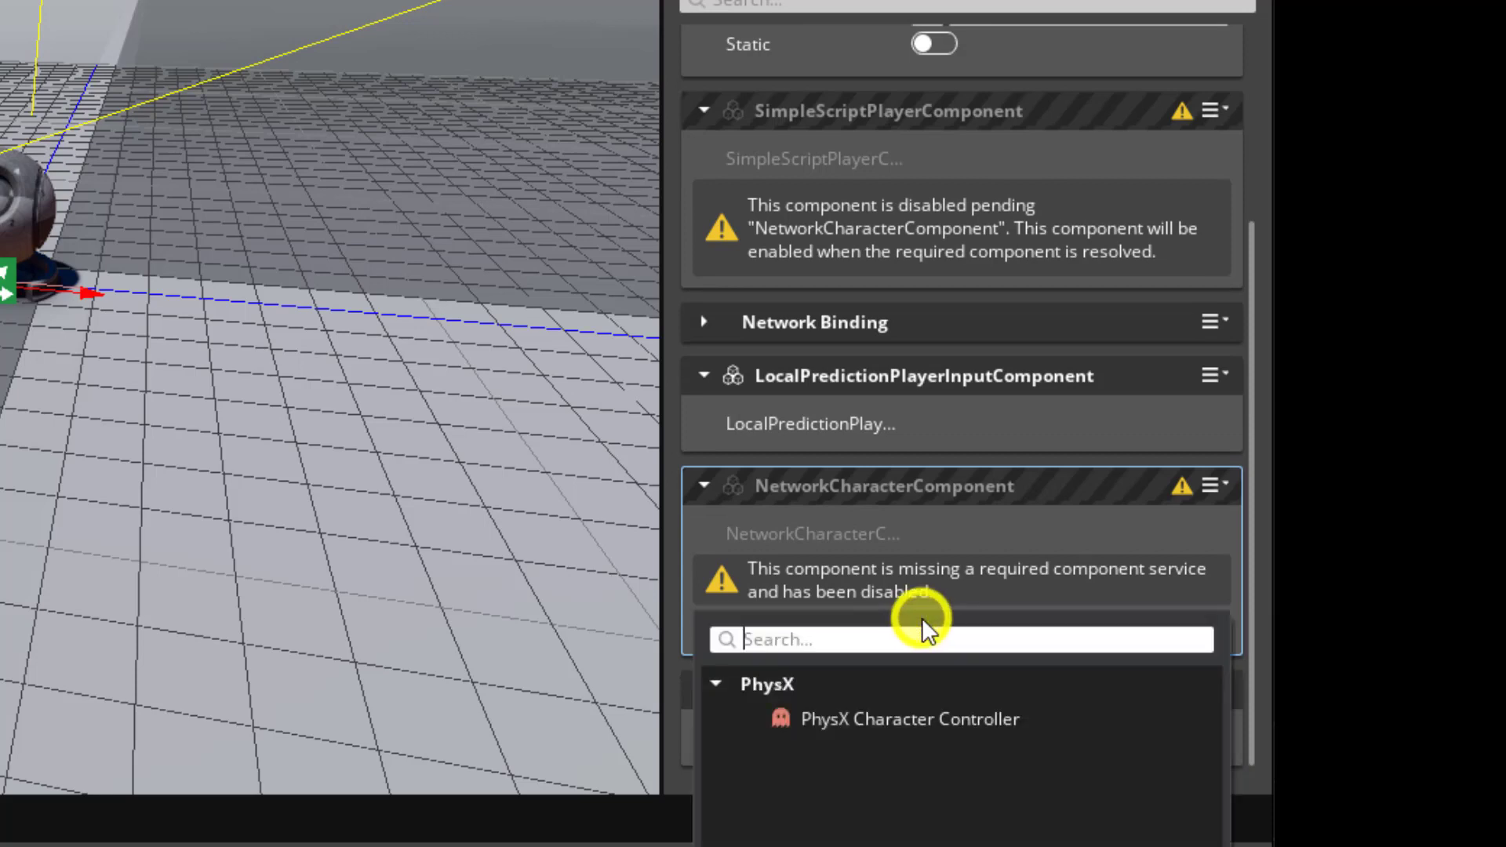
left_click(929, 728)
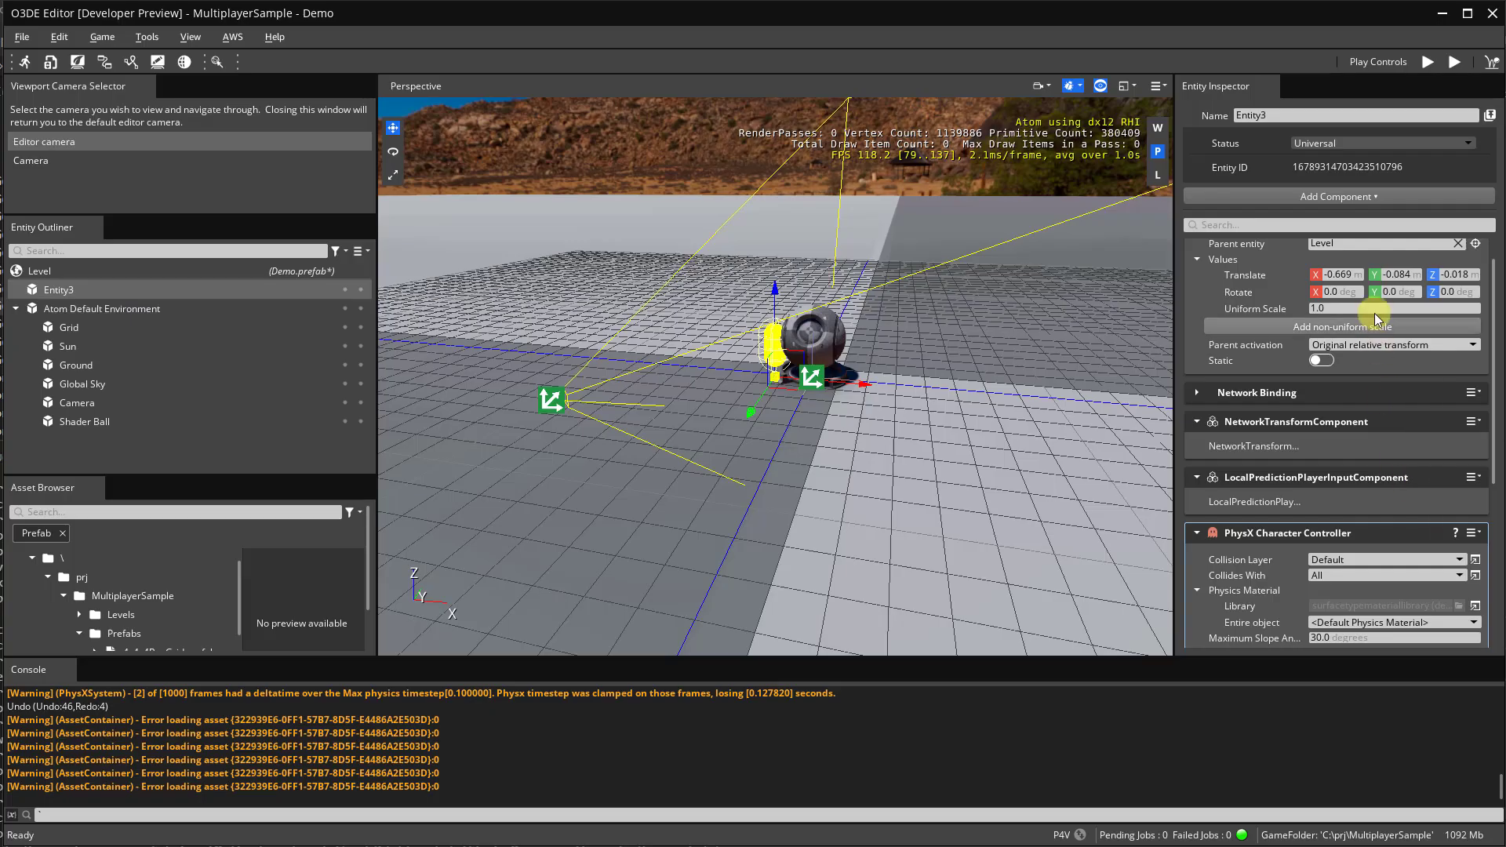
Add a Mesh component using sphere.fbx and nudge the sphere down-left in the viewport
left_click(1379, 188)
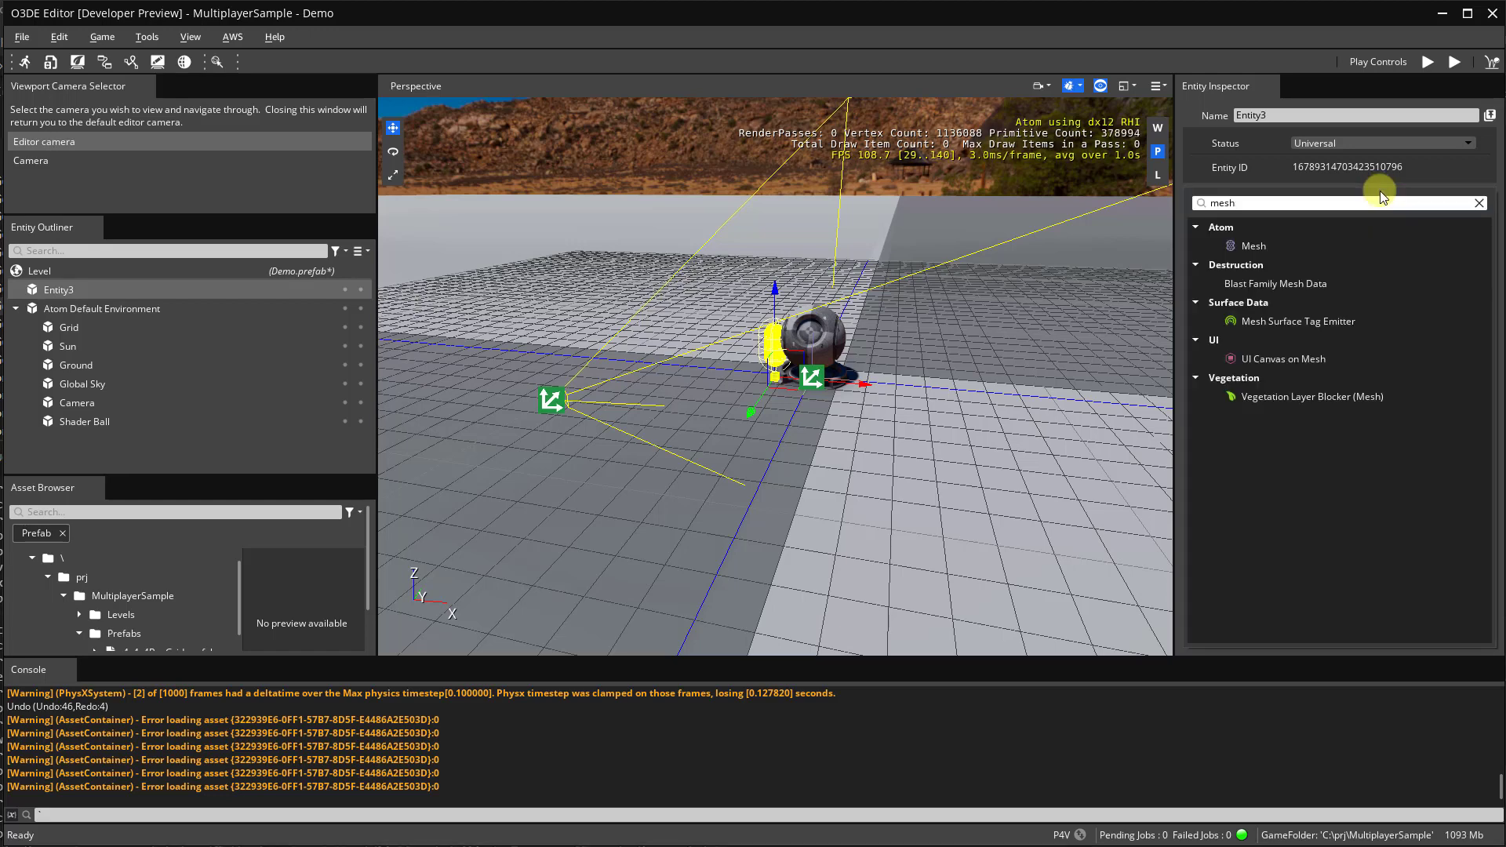
left_click(1254, 246)
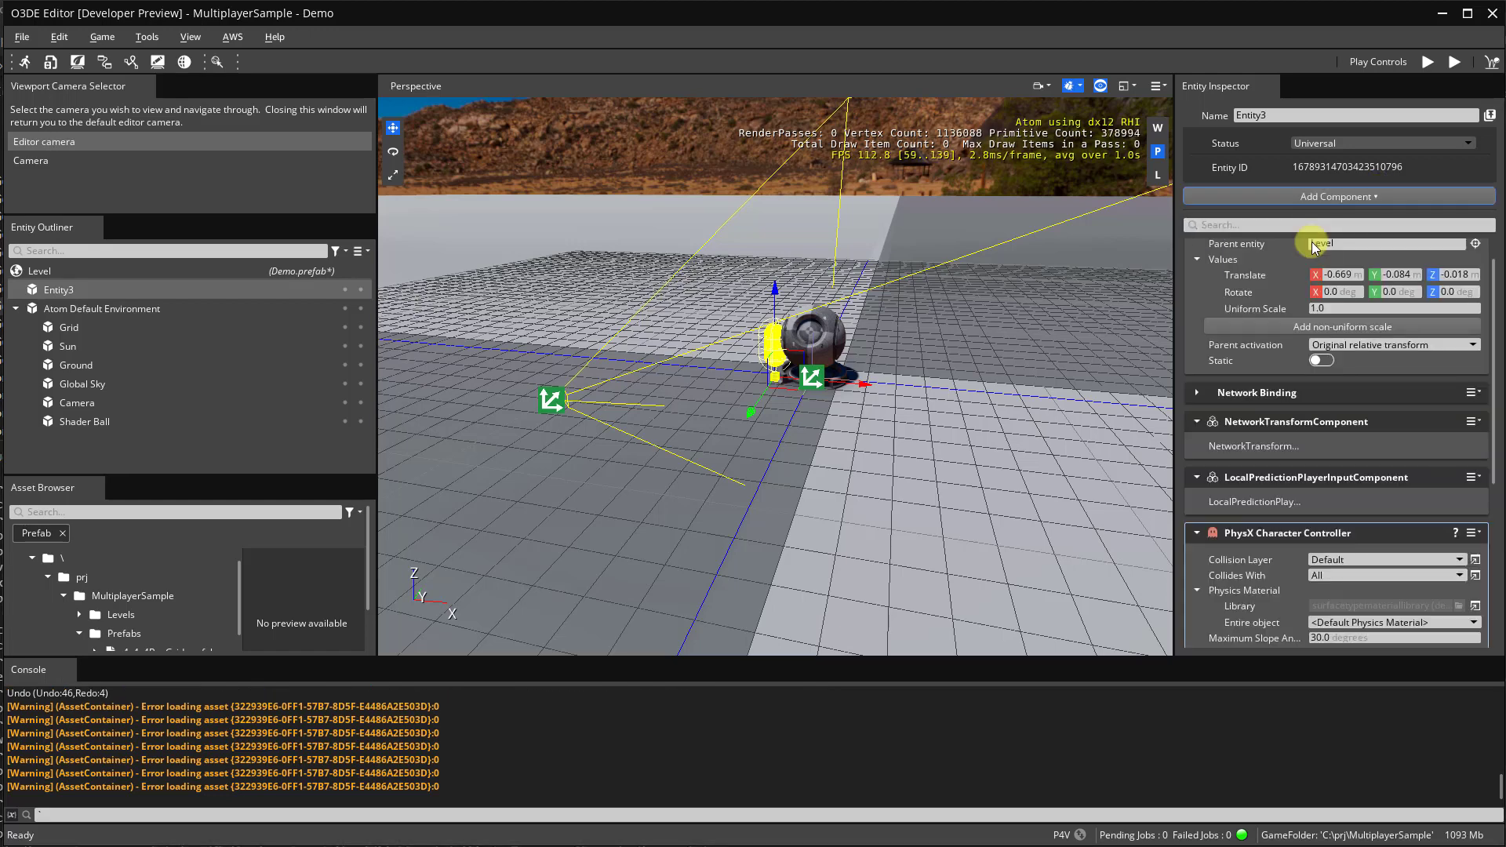
scroll(1342, 412, "down", 5)
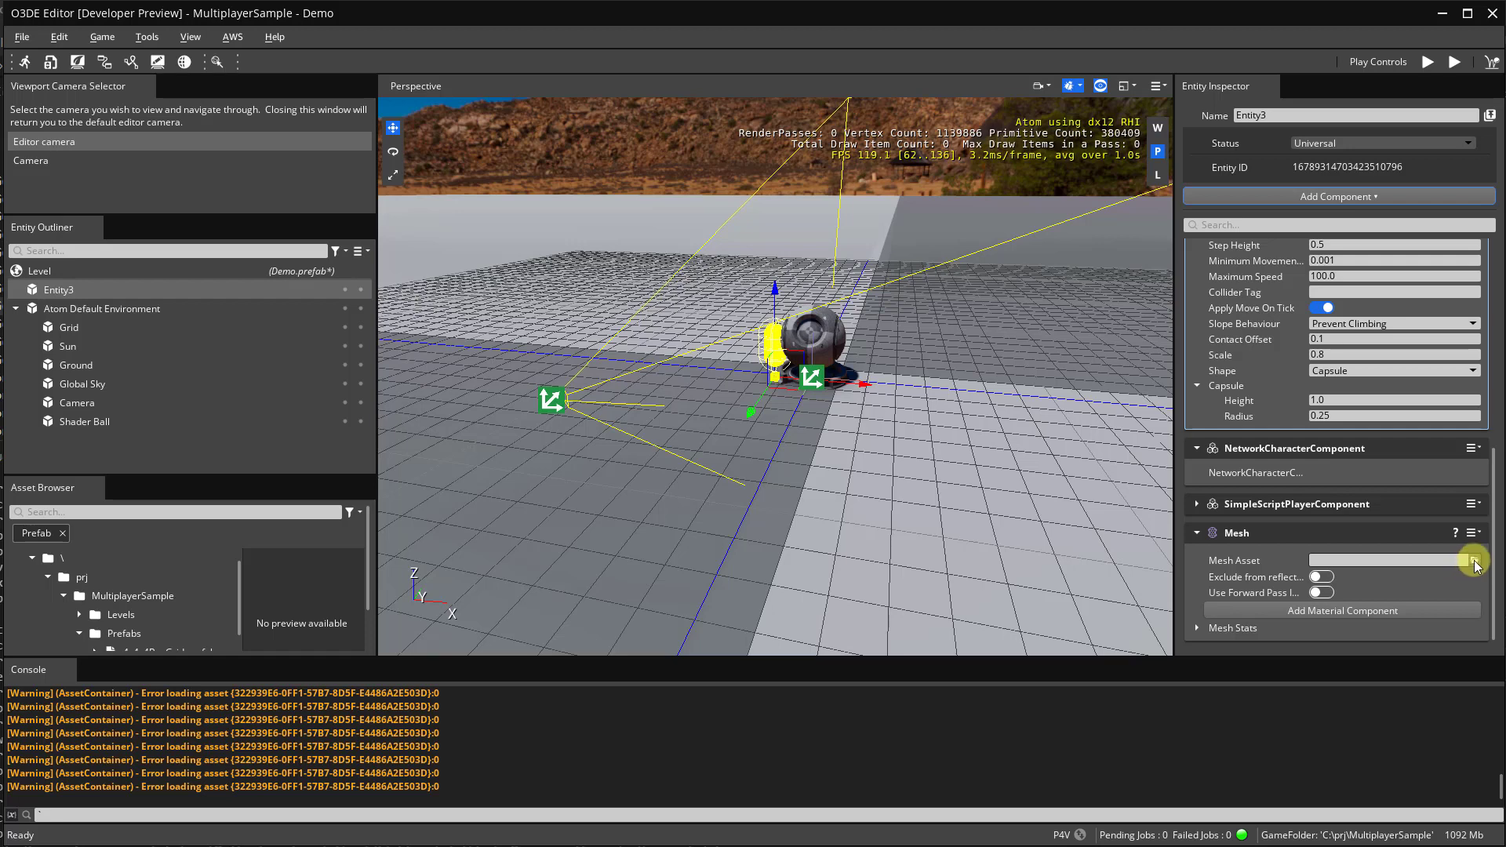
left_click(1476, 562)
type("sphere")
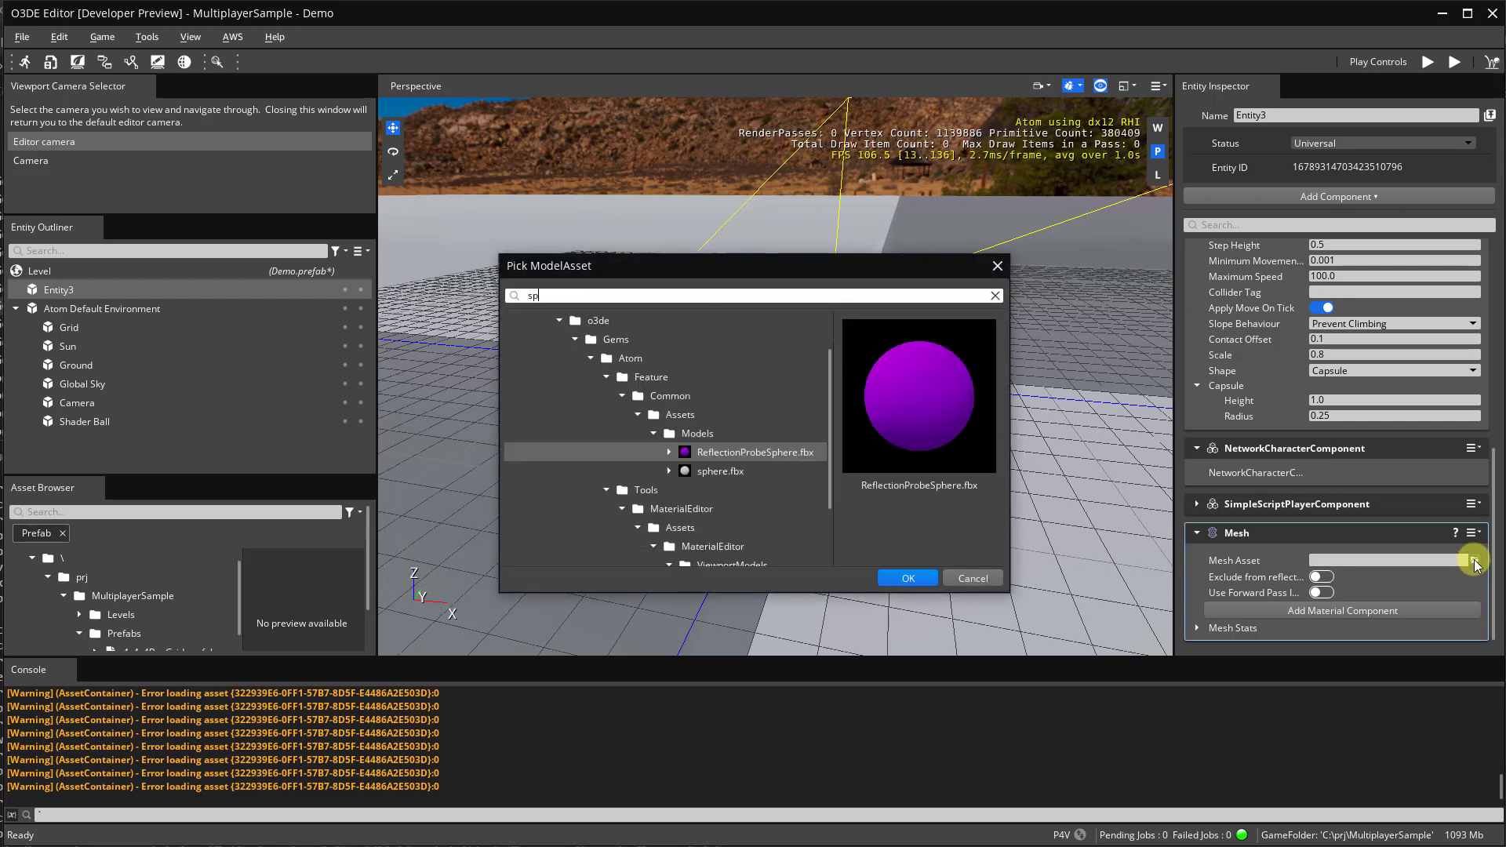
left_click(721, 471)
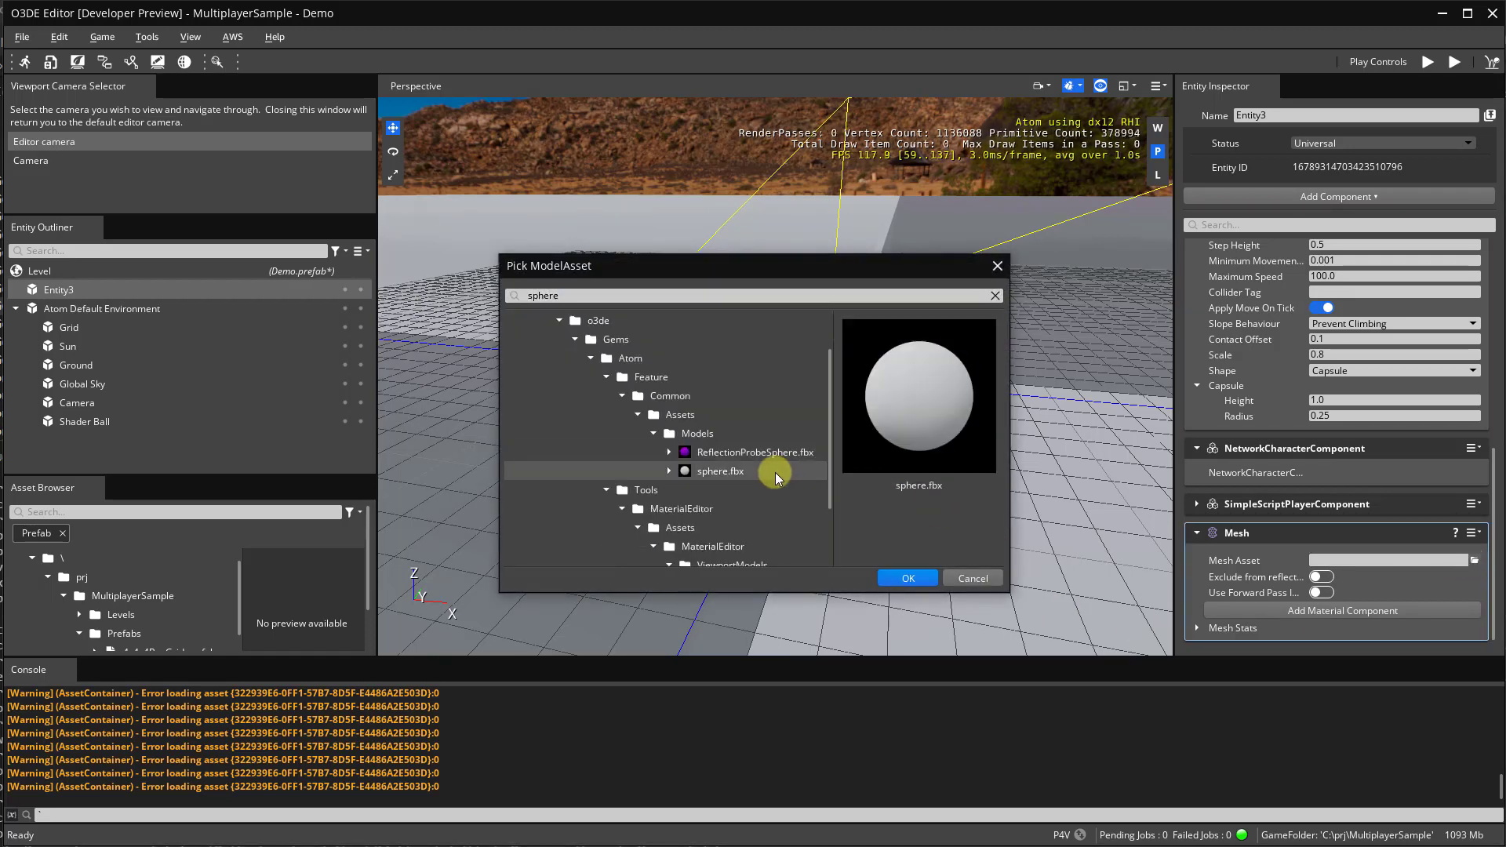
left_click(903, 580)
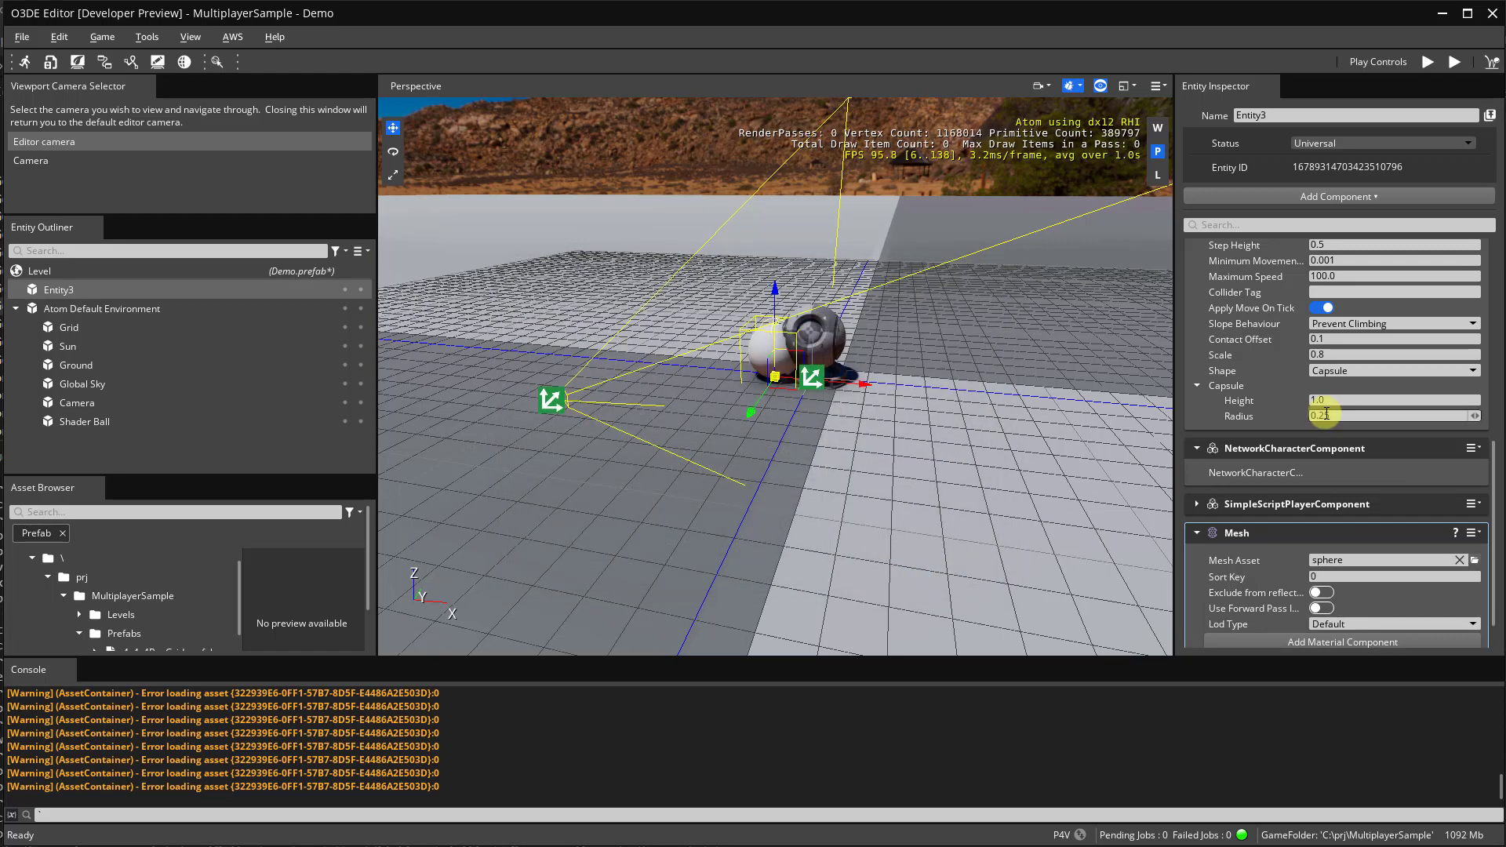
left_click_drag(748, 410, 704, 473)
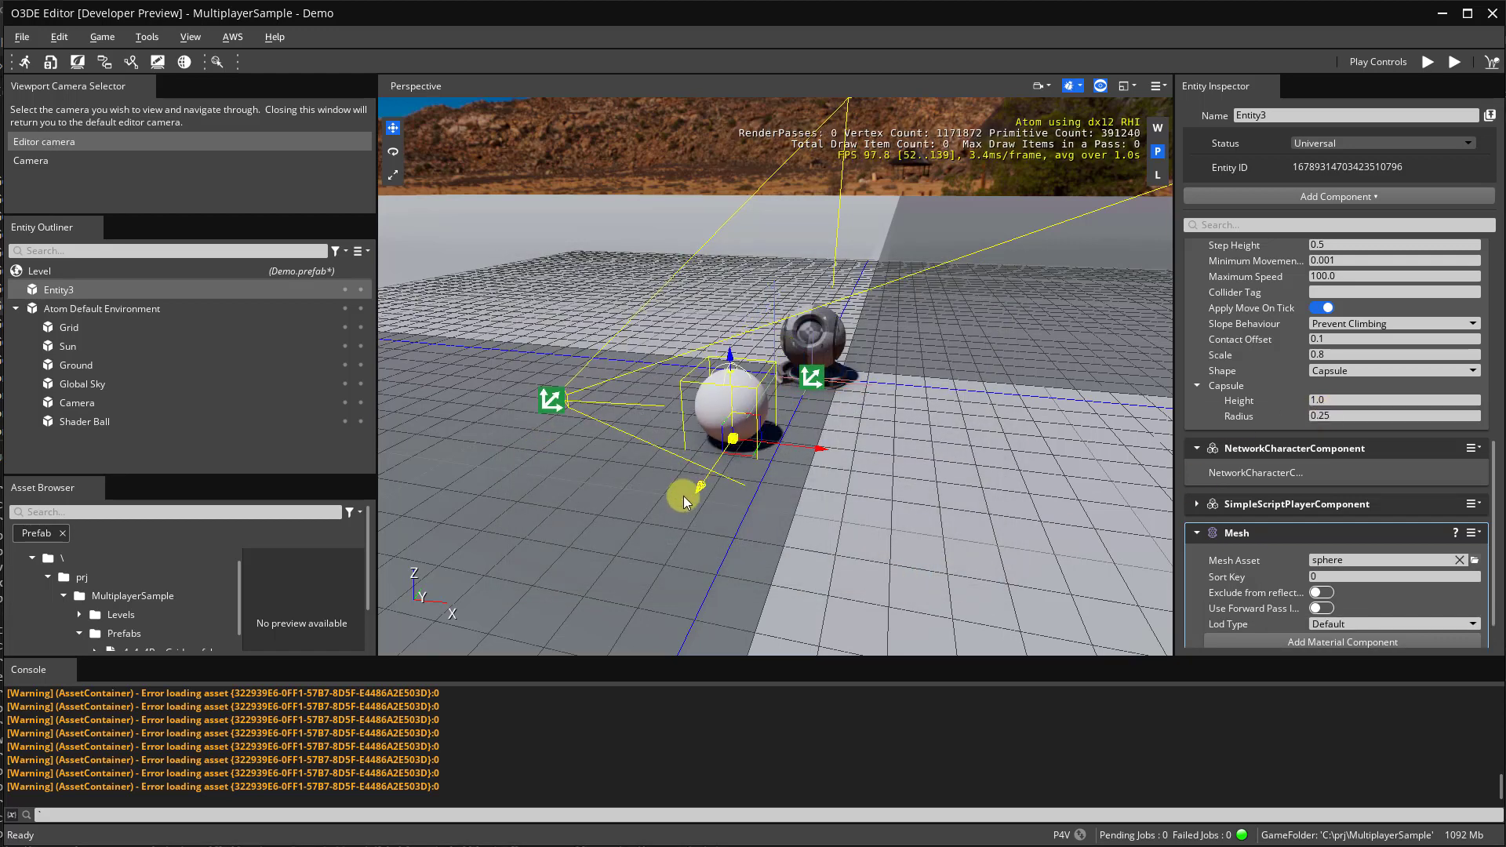
Add a Script Canvas component referencing SimpleScriptPlayer.scriptcanvas
left_click(1421, 199)
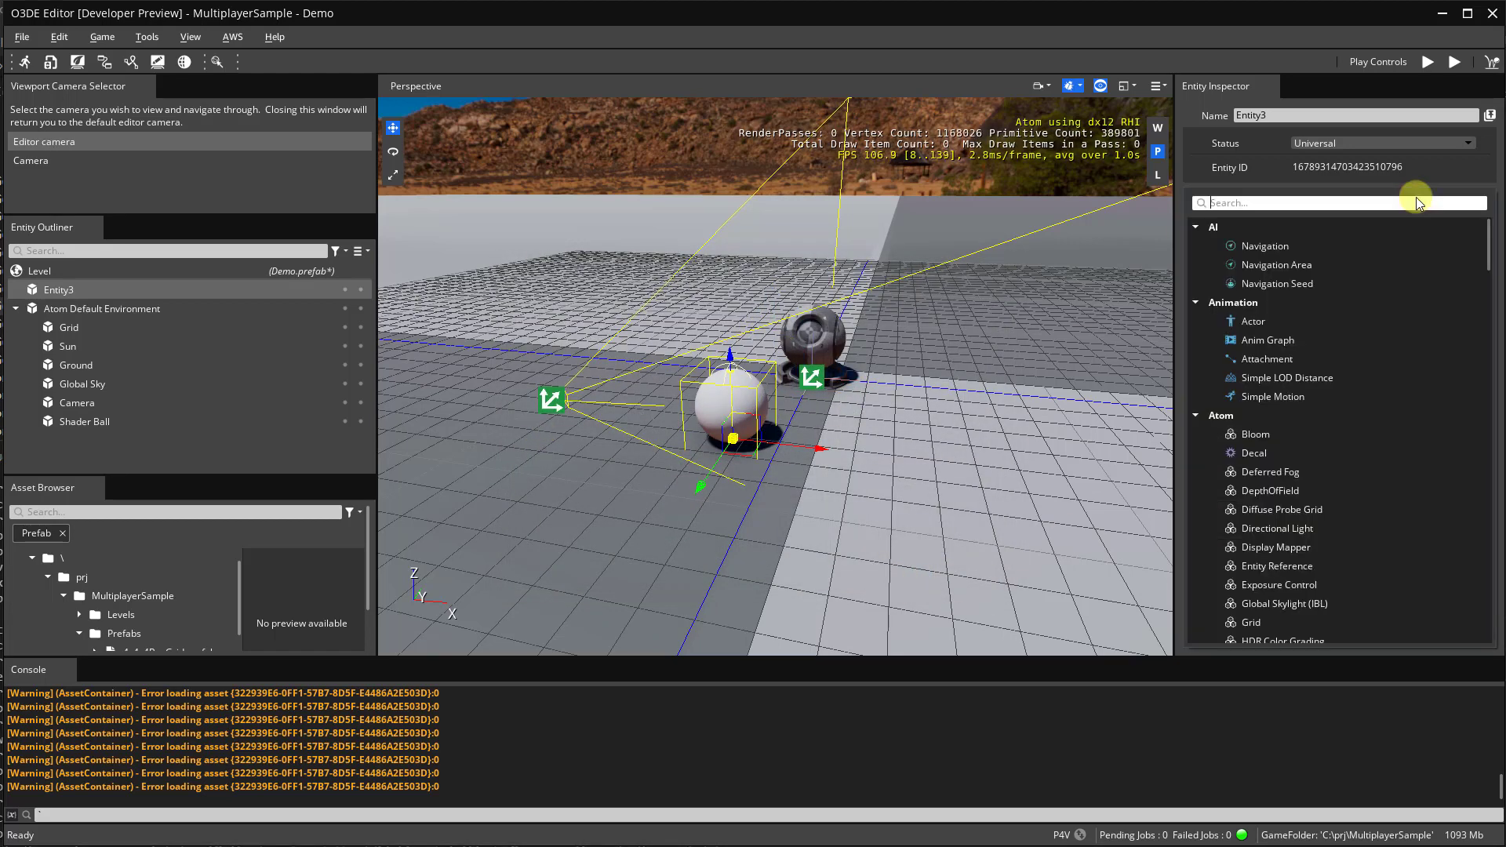
type("script")
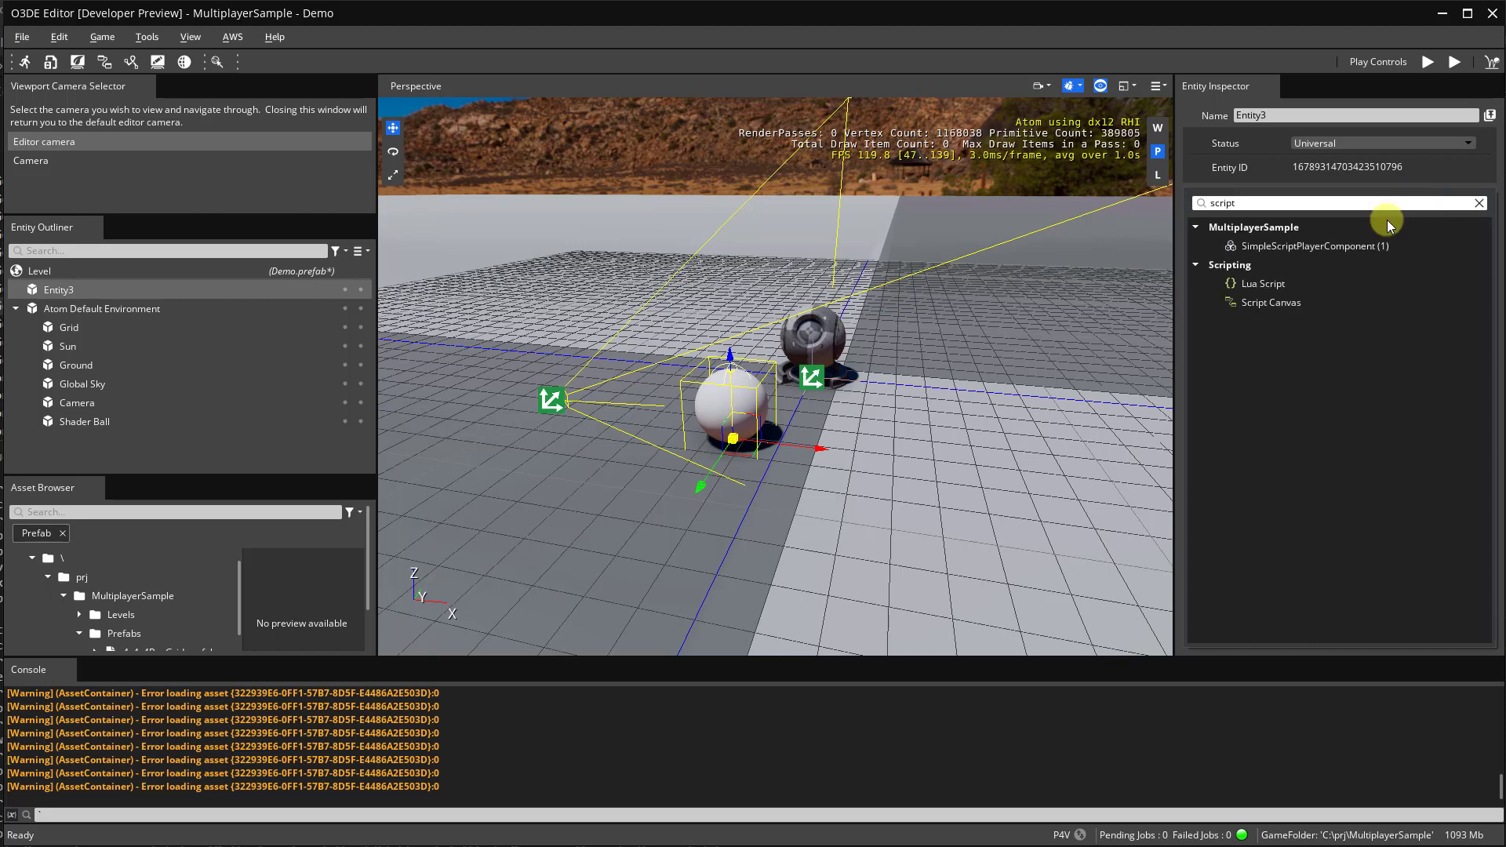
left_click(1291, 310)
scroll(1363, 488, "down", 3)
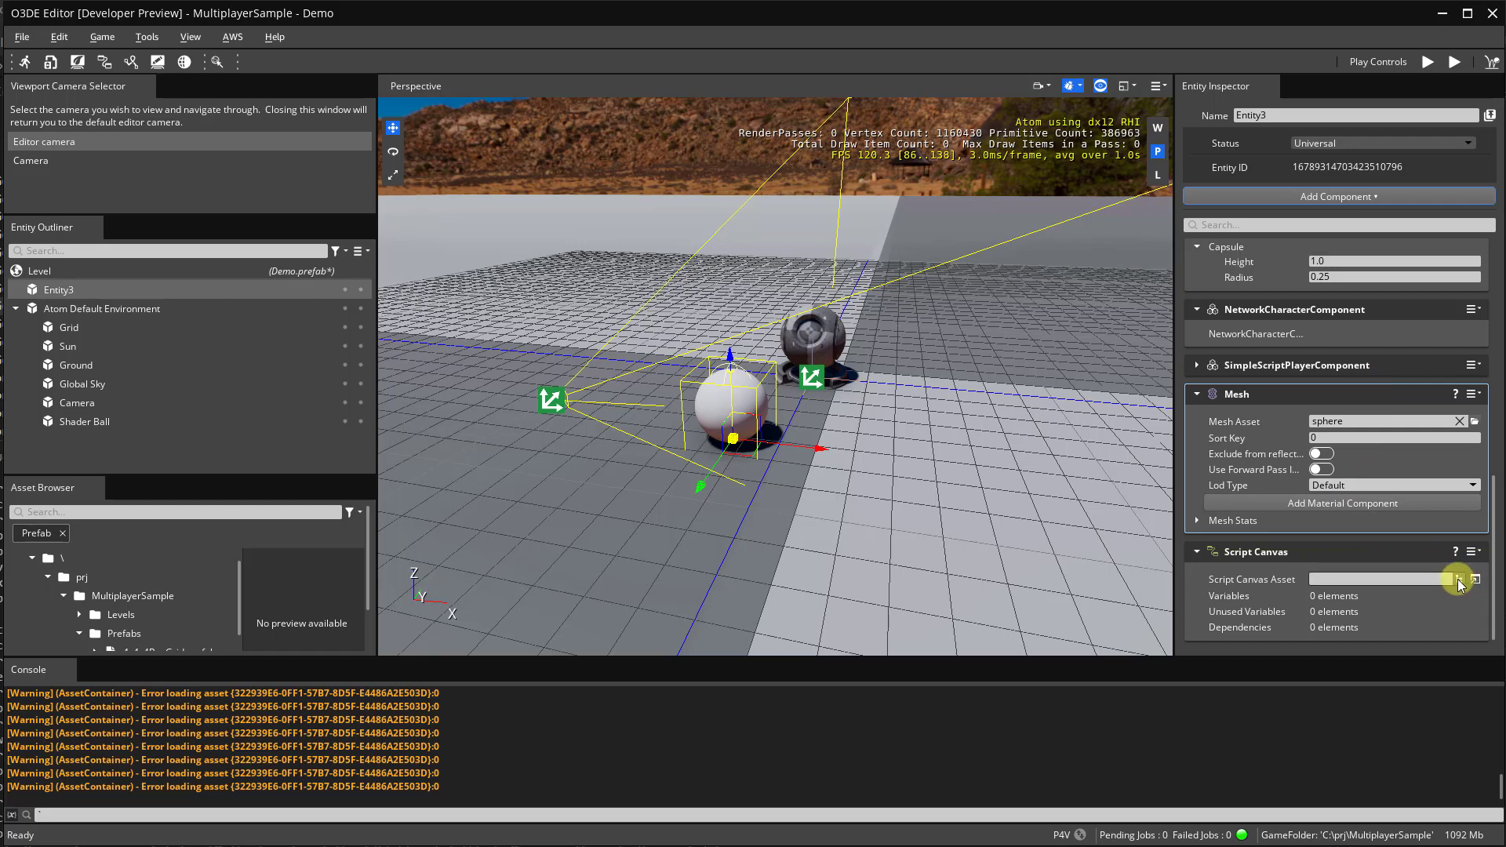
left_click(1461, 579)
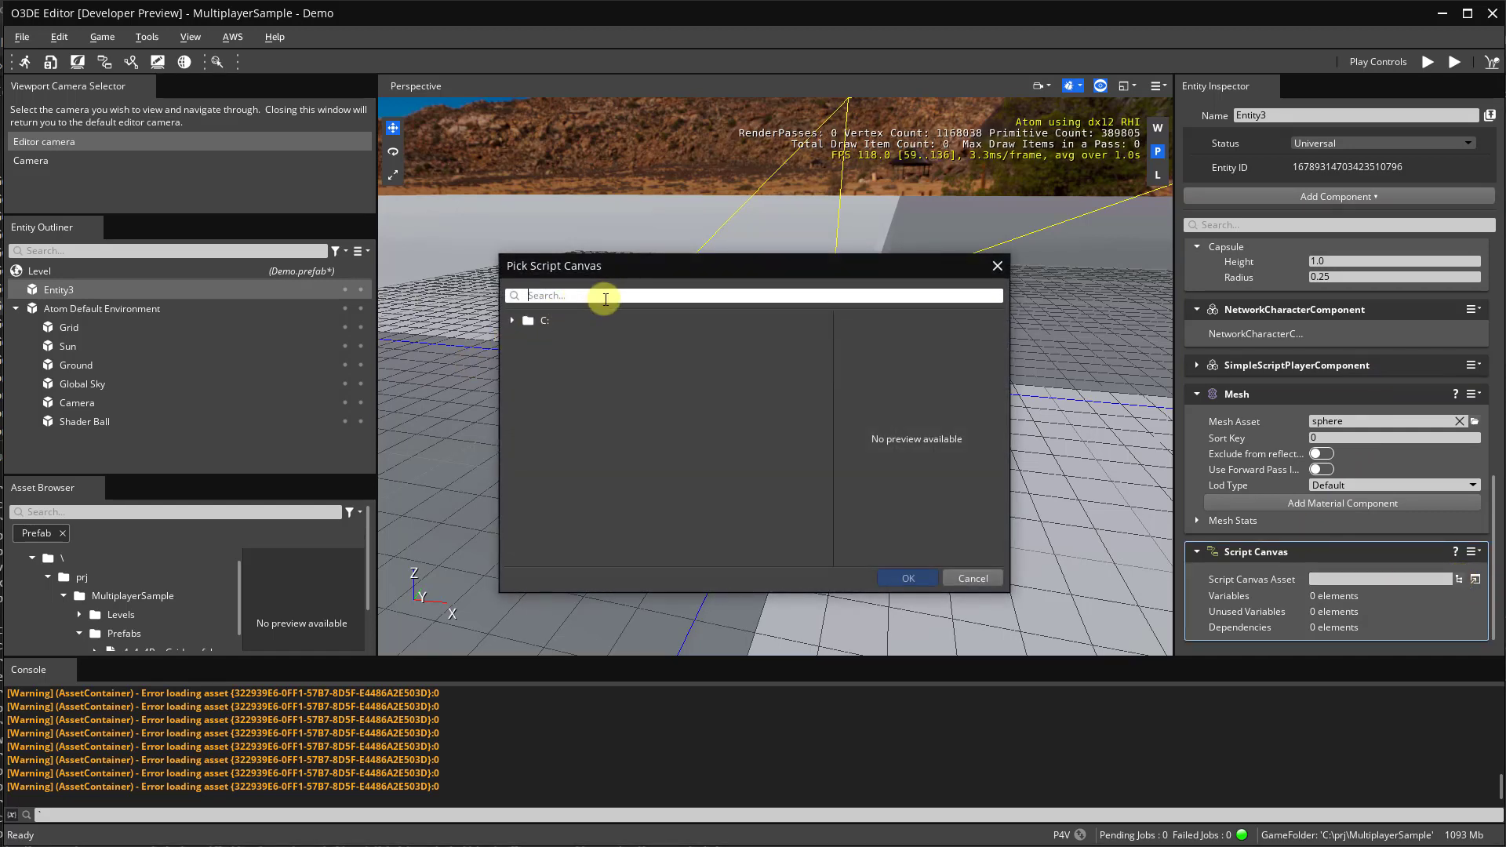
type("simple")
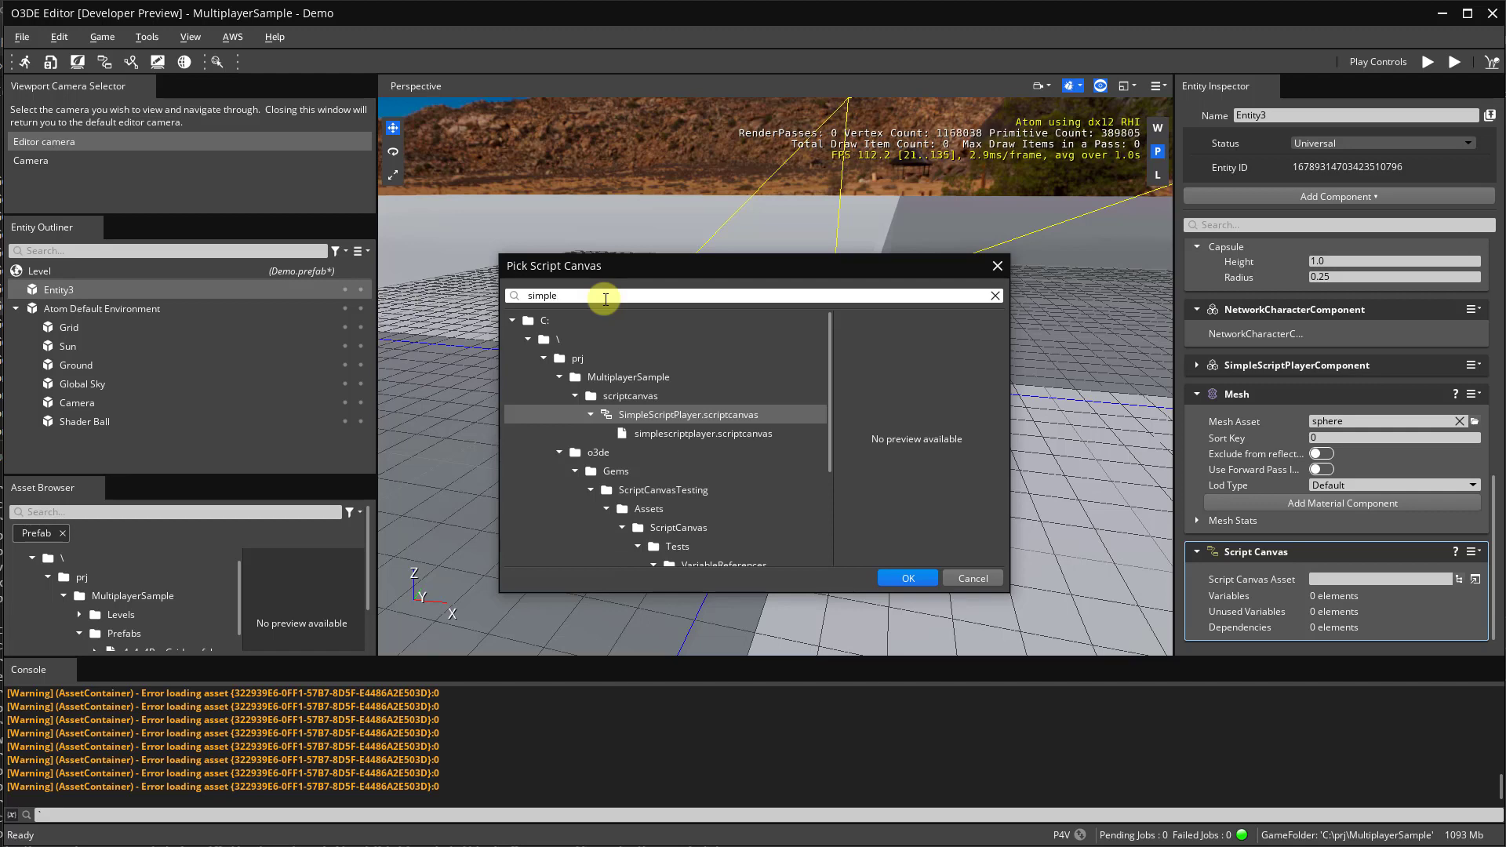
left_click(917, 578)
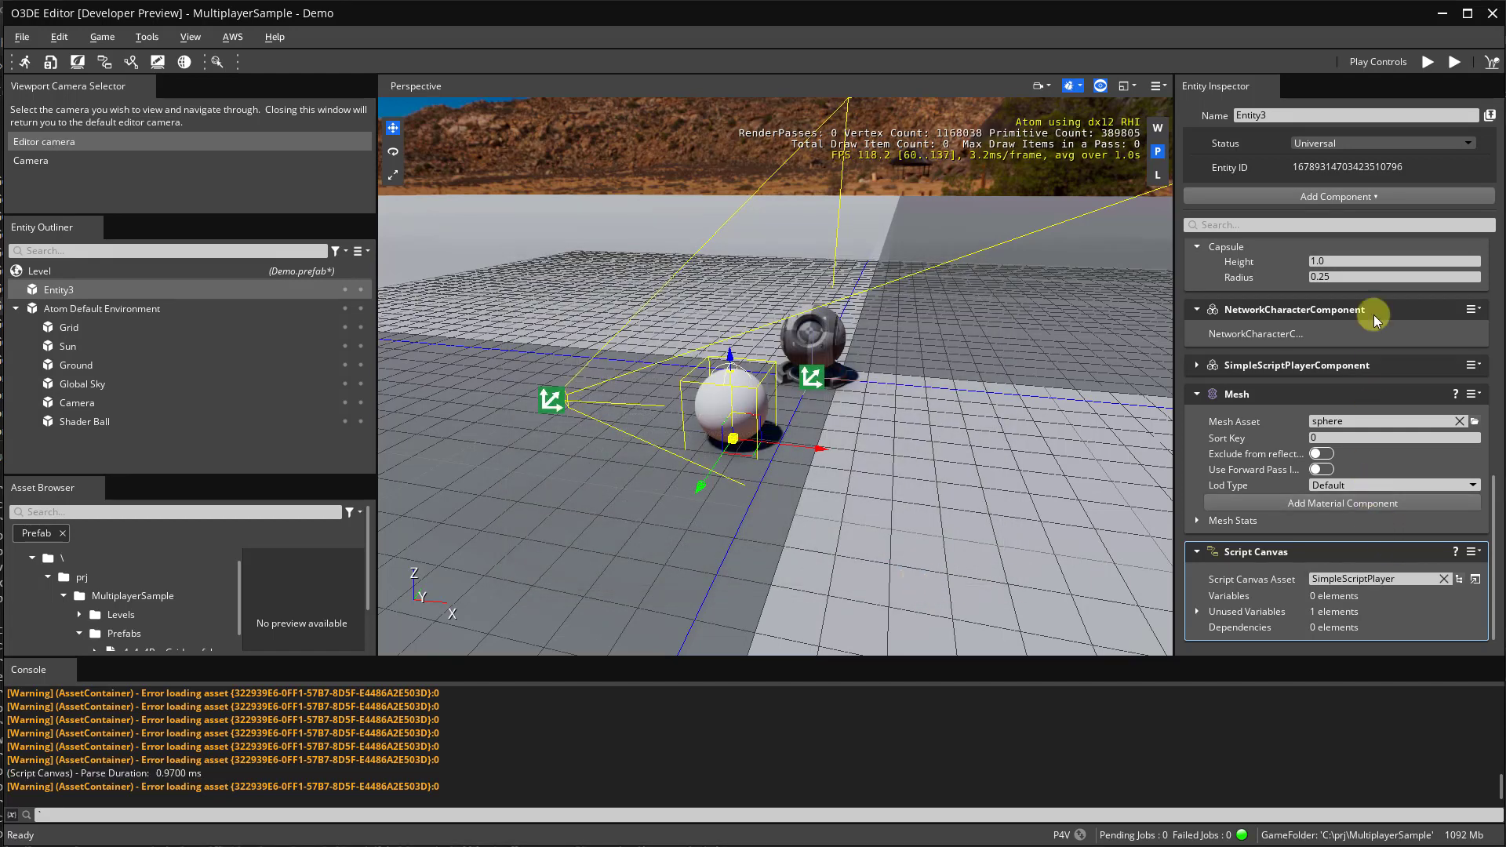
Add an Input component bound to SimpleScriptPlayer.inputbindings
left_click(1372, 198)
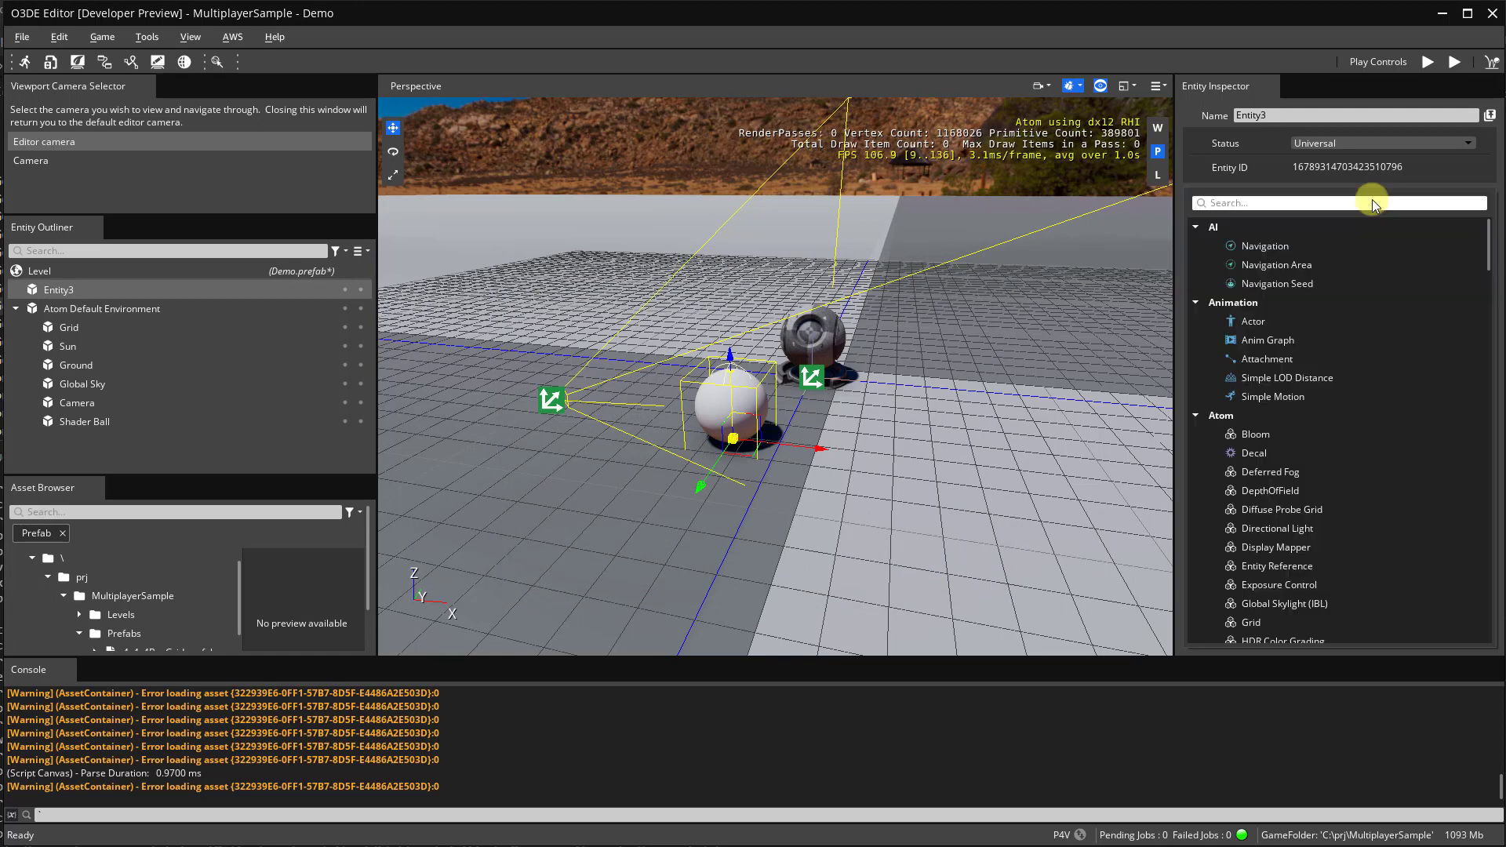
type("input")
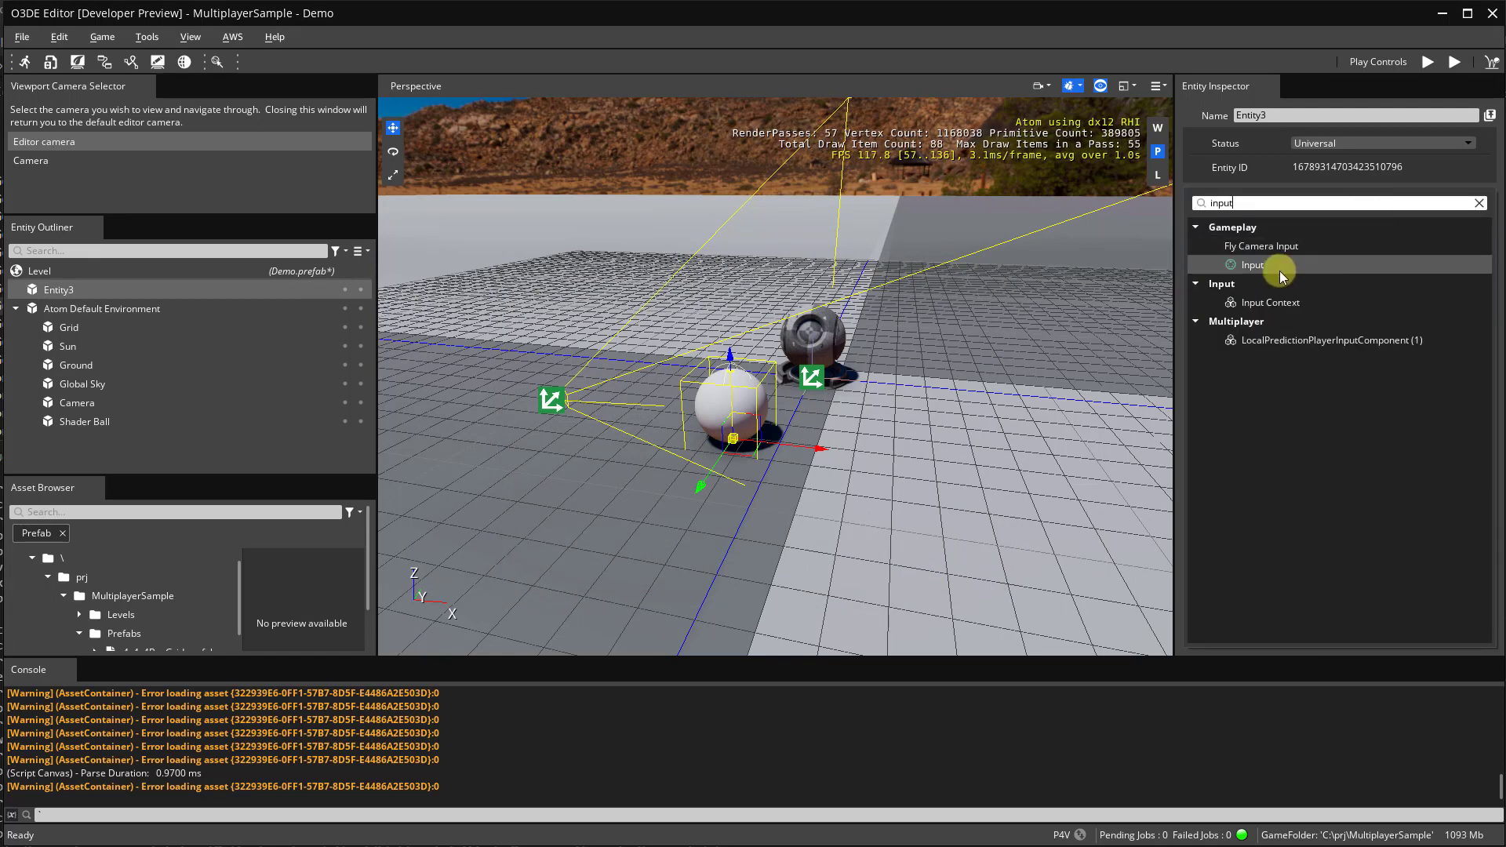
left_click(1279, 272)
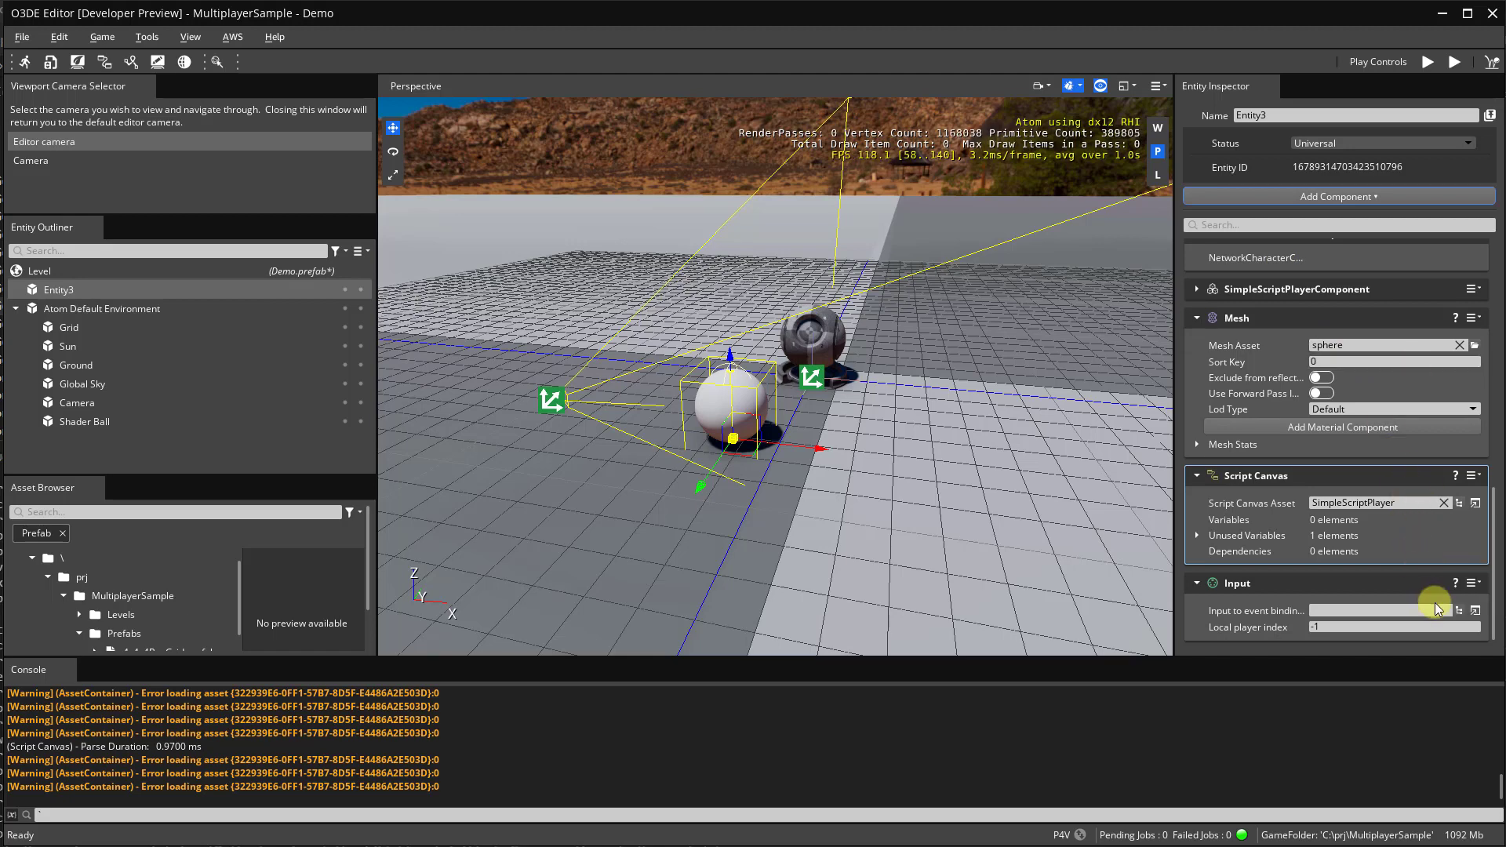
left_click(1459, 614)
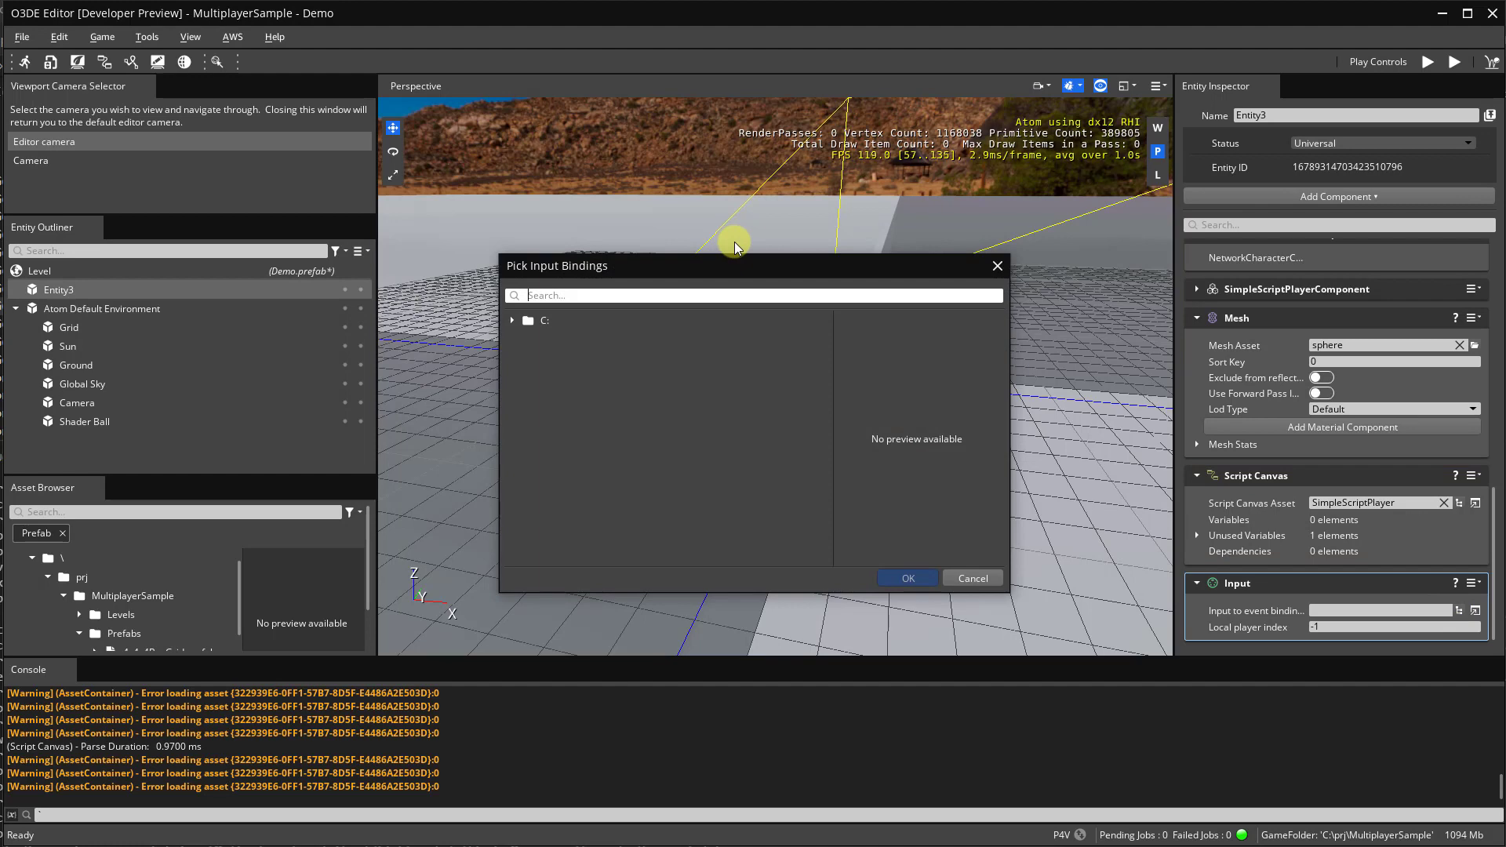
type("simple")
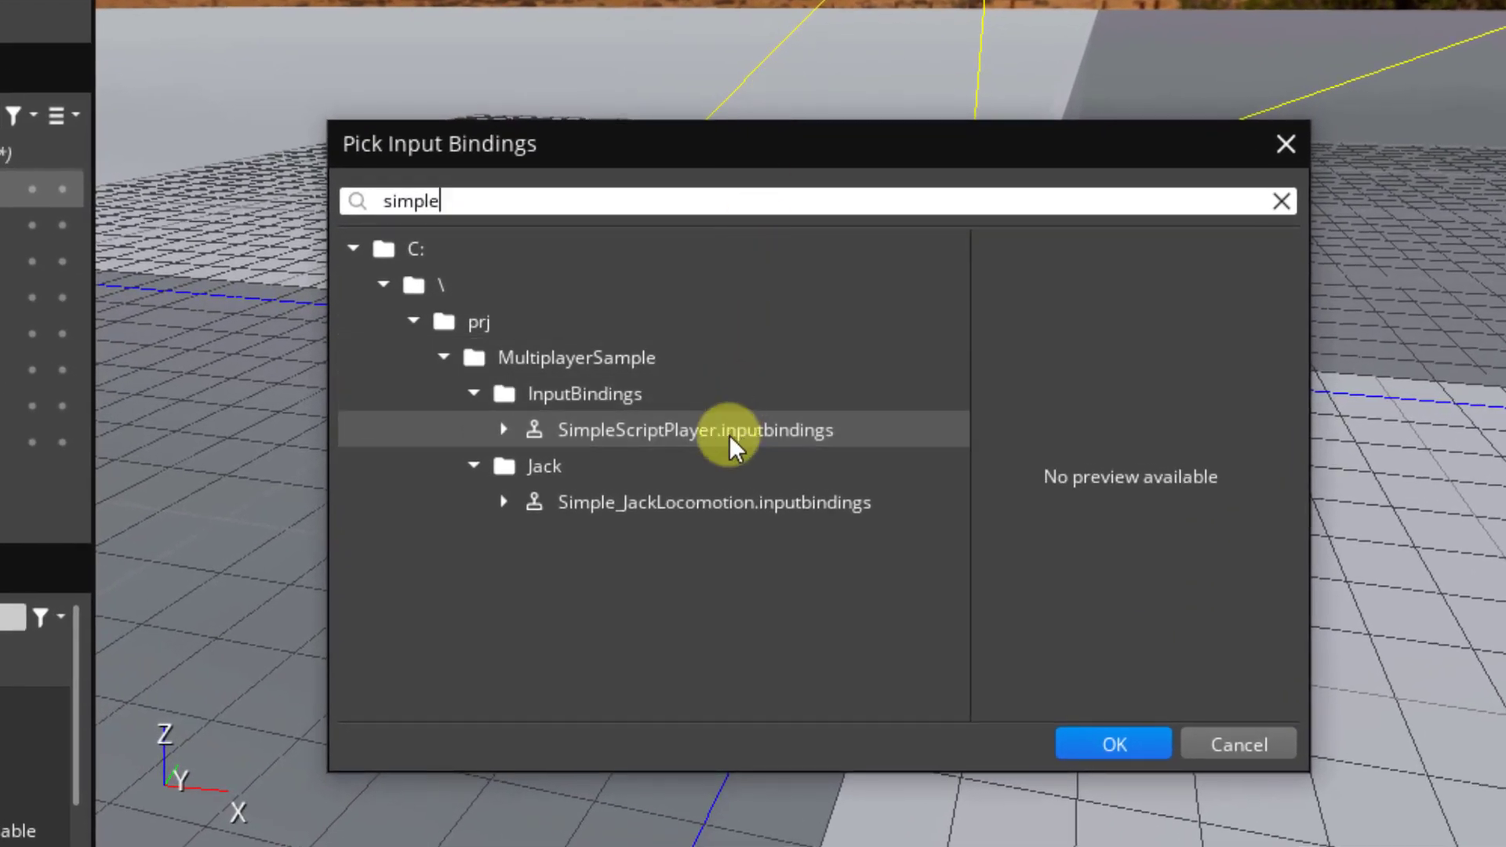
left_click(695, 427)
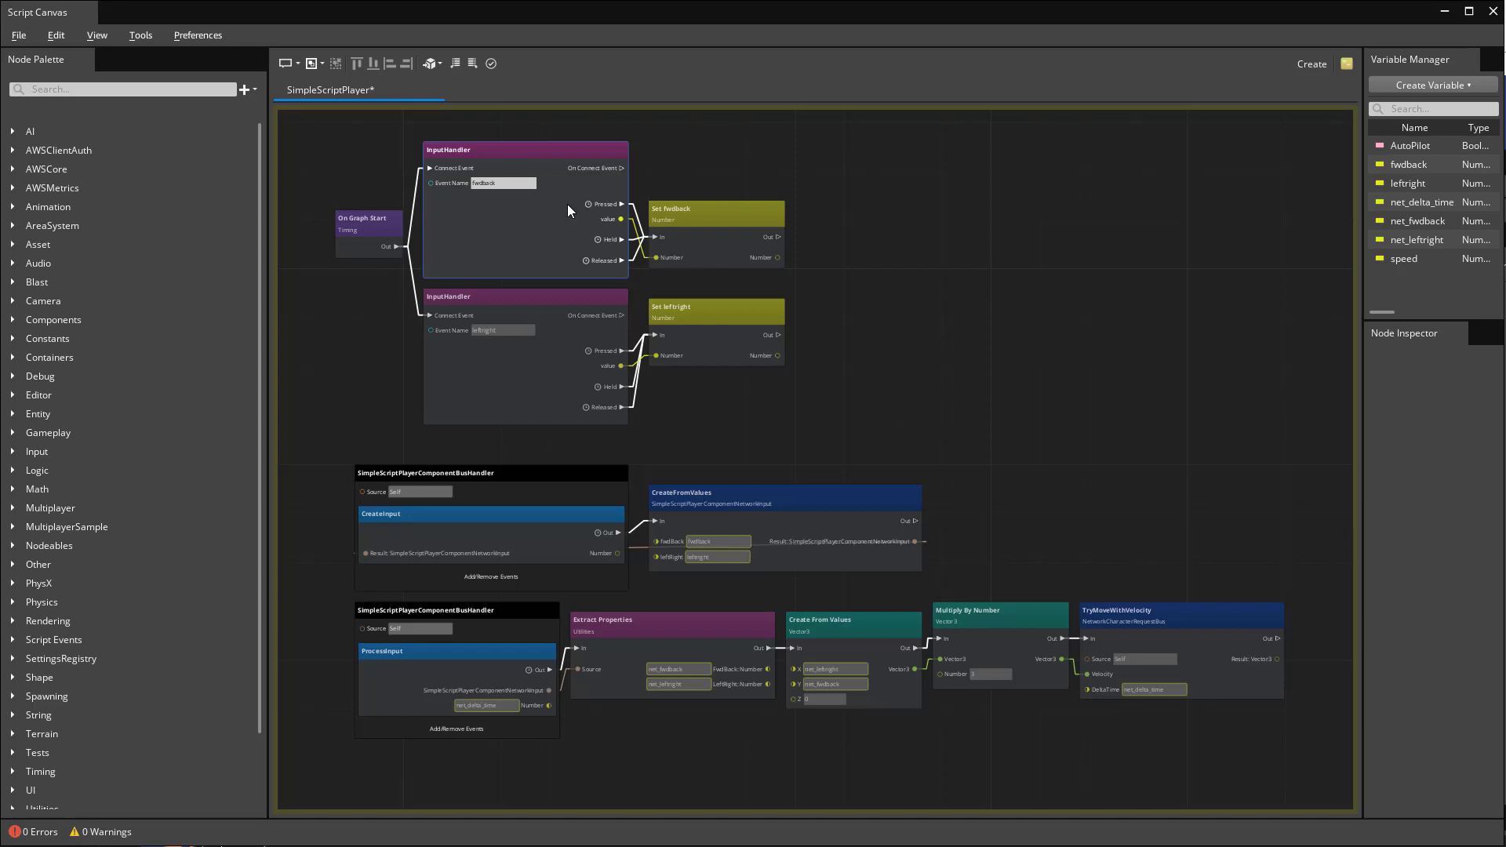
Pan the SimpleScriptPlayer graph to centre the fwdback and leftright input handler nodes
middle_click_drag(568, 204, 692, 367)
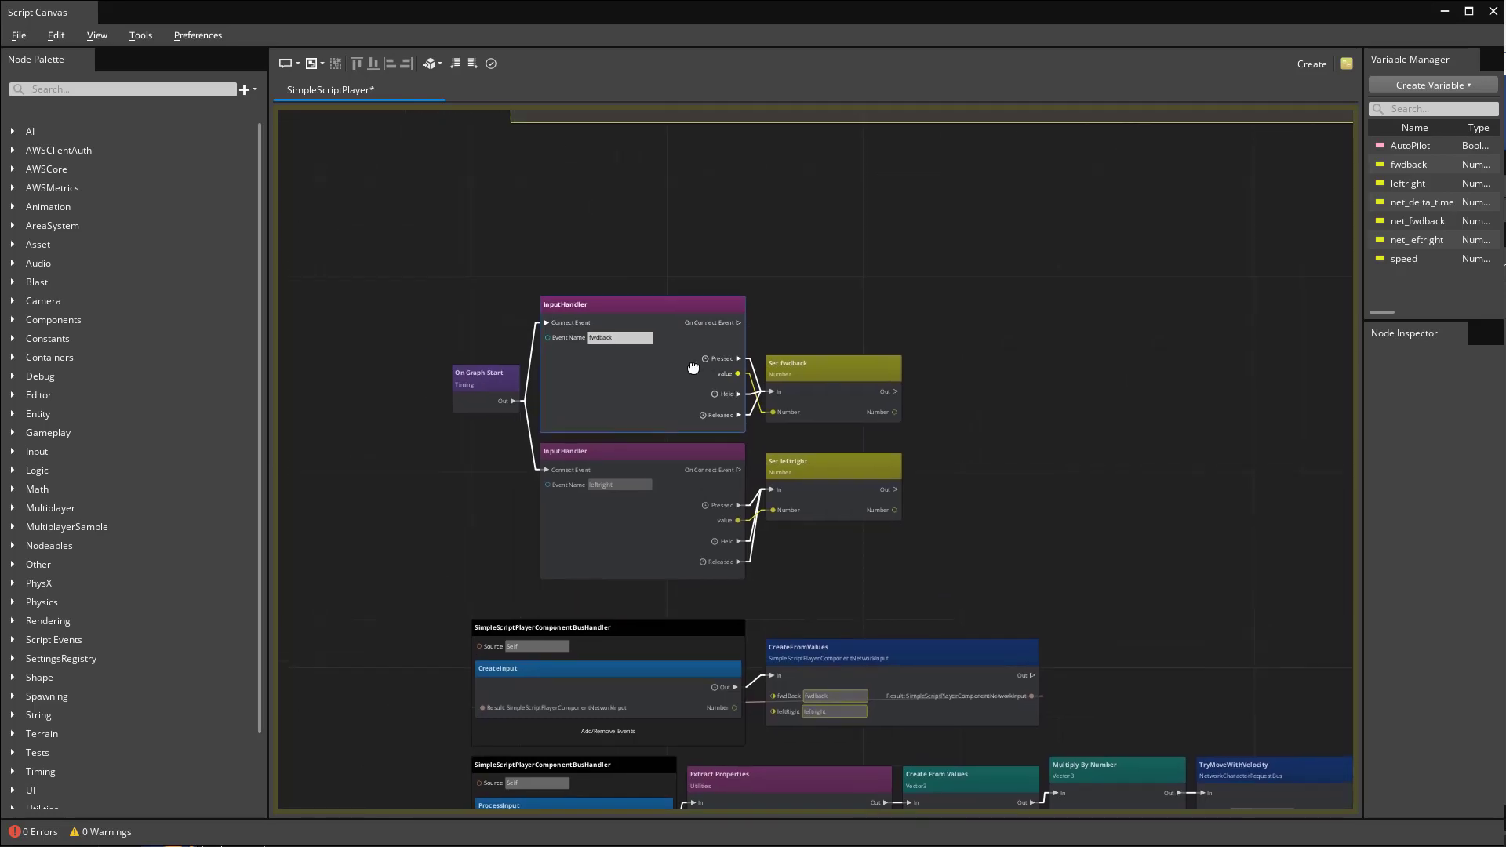
scroll(669, 373, "up", 3)
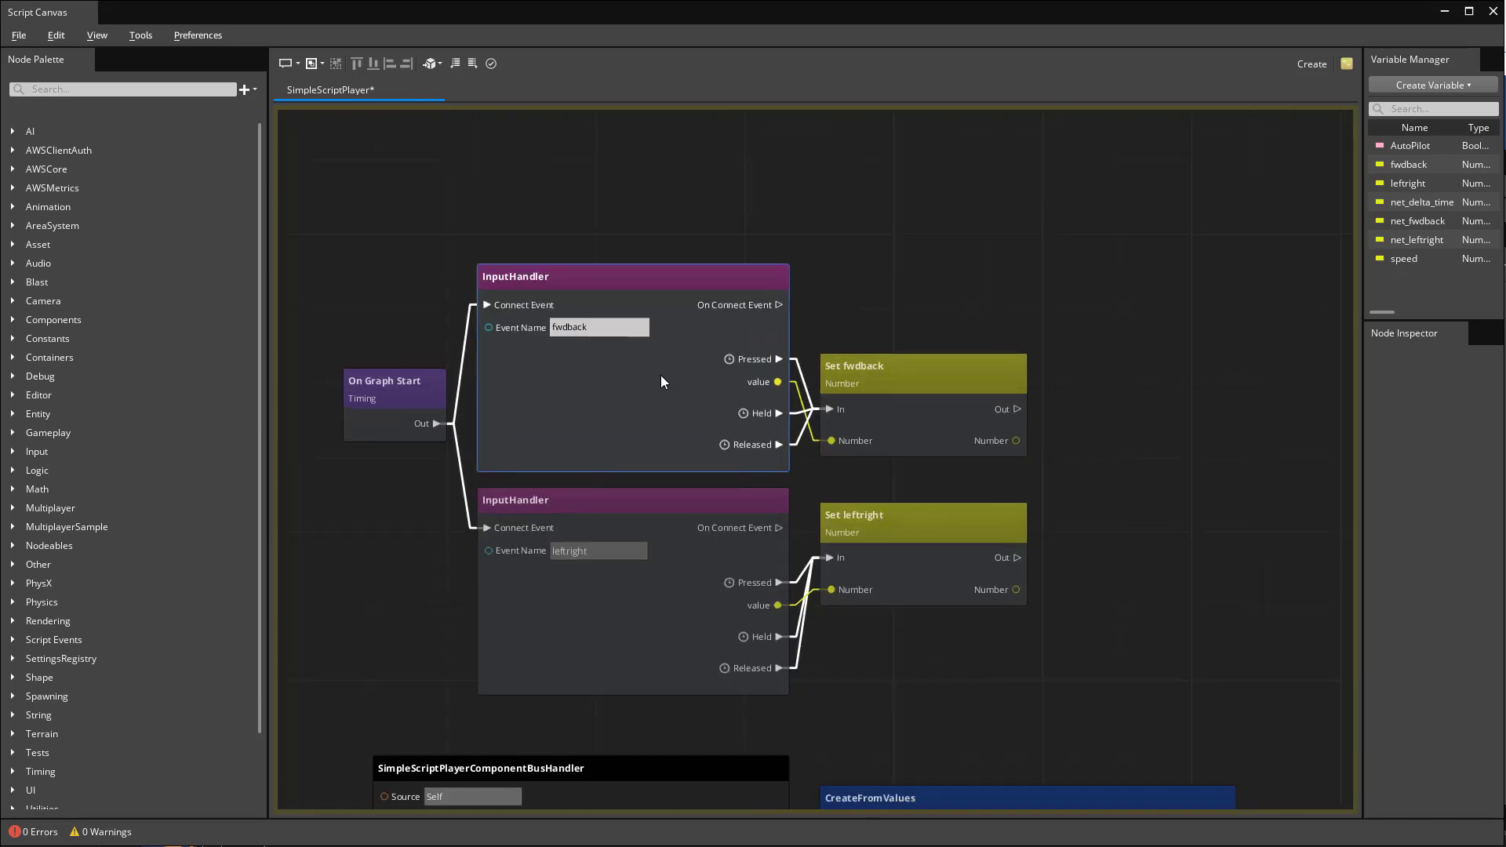
middle_click_drag(664, 365, 695, 329)
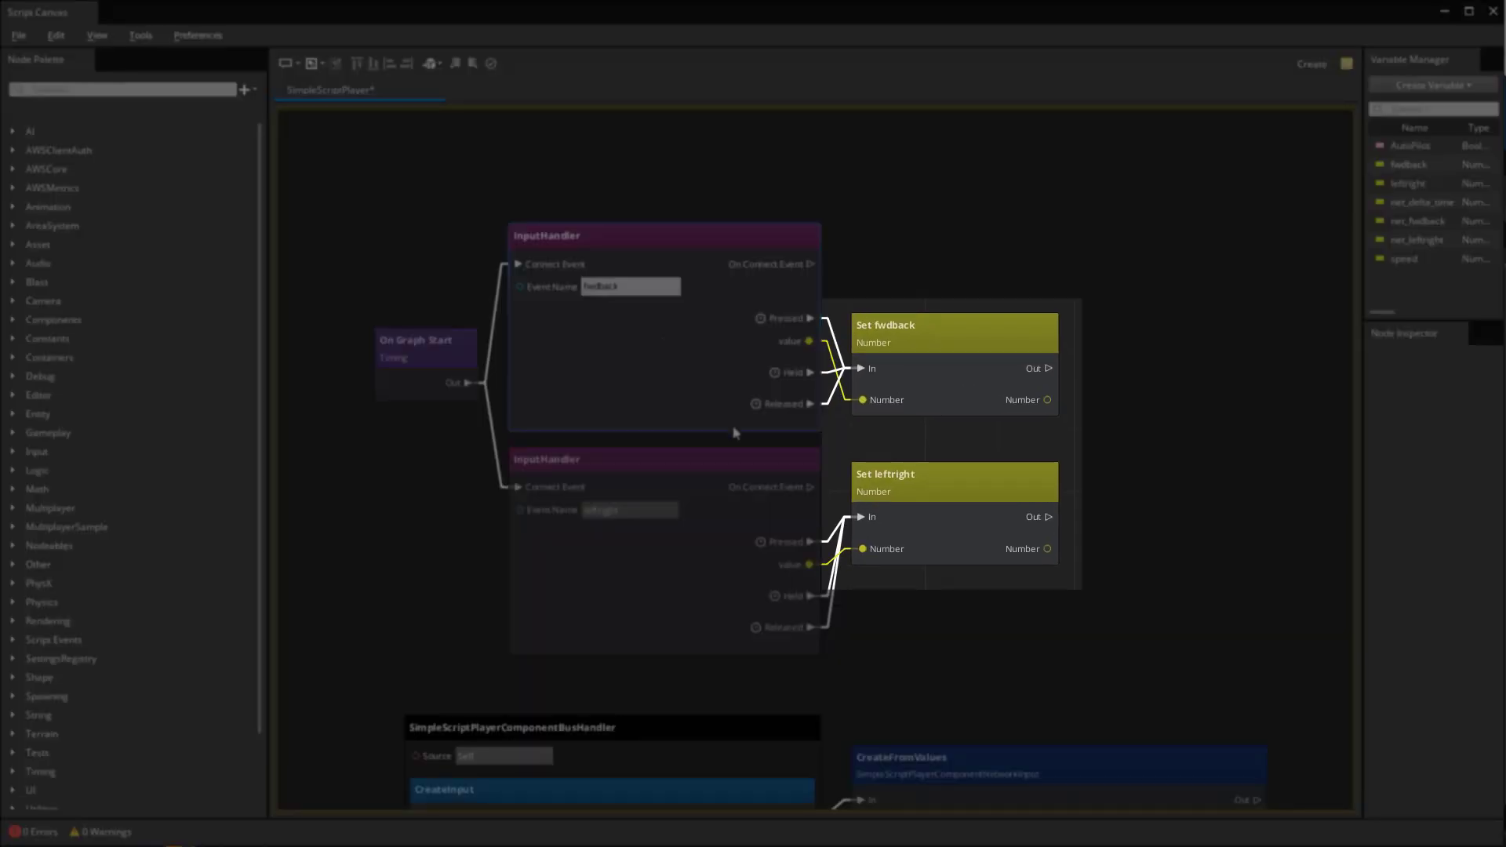
scroll(736, 440, "down", 3)
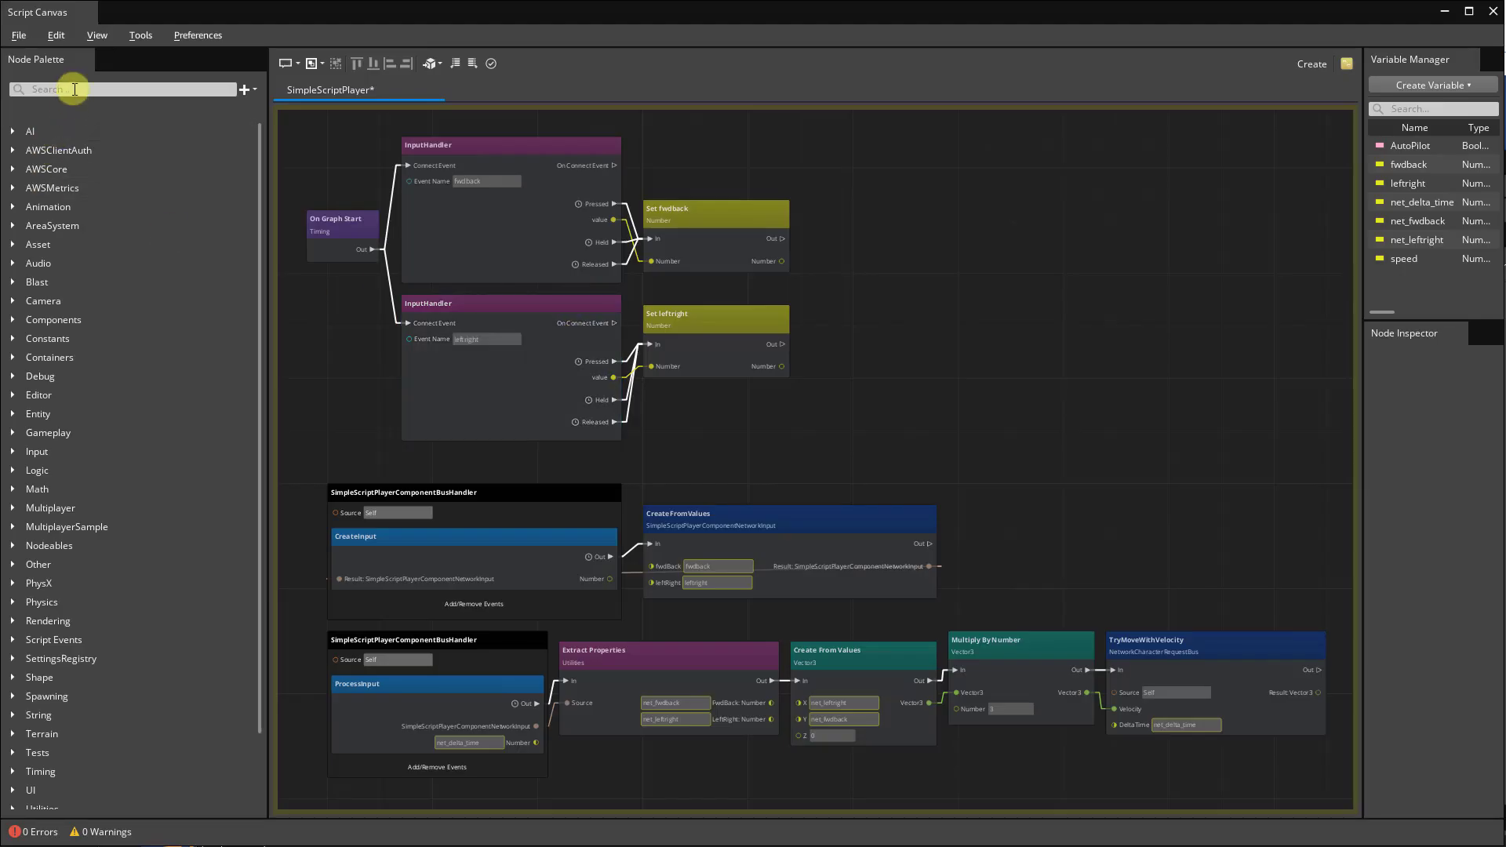
Search the node palette for 'simplescriptplayer' and pan to the CreateInput and ProcessInput handlers
left_click(74, 90)
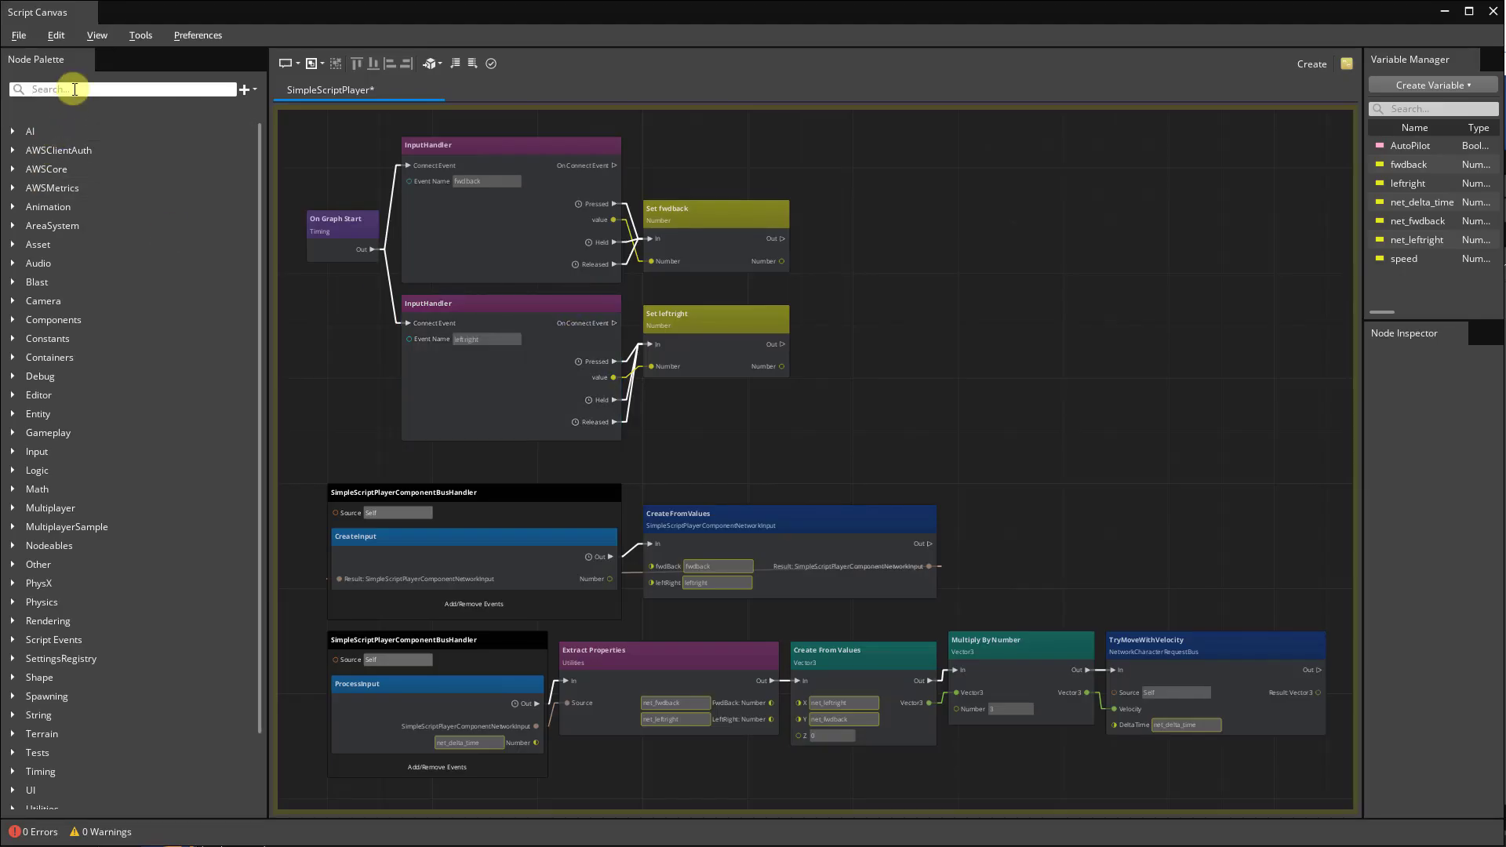
type("simples")
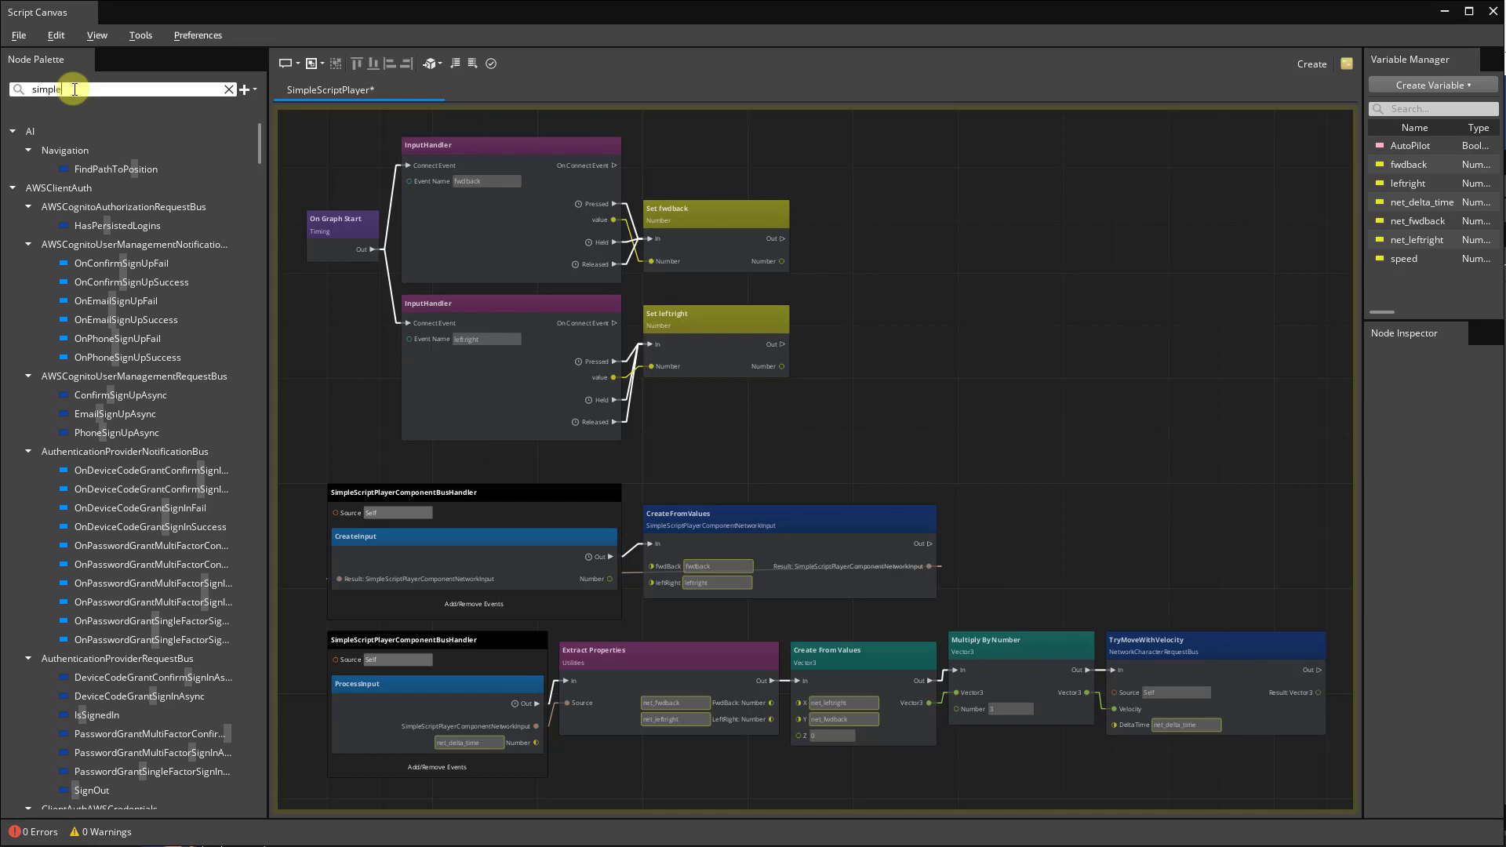
type("criptplayer")
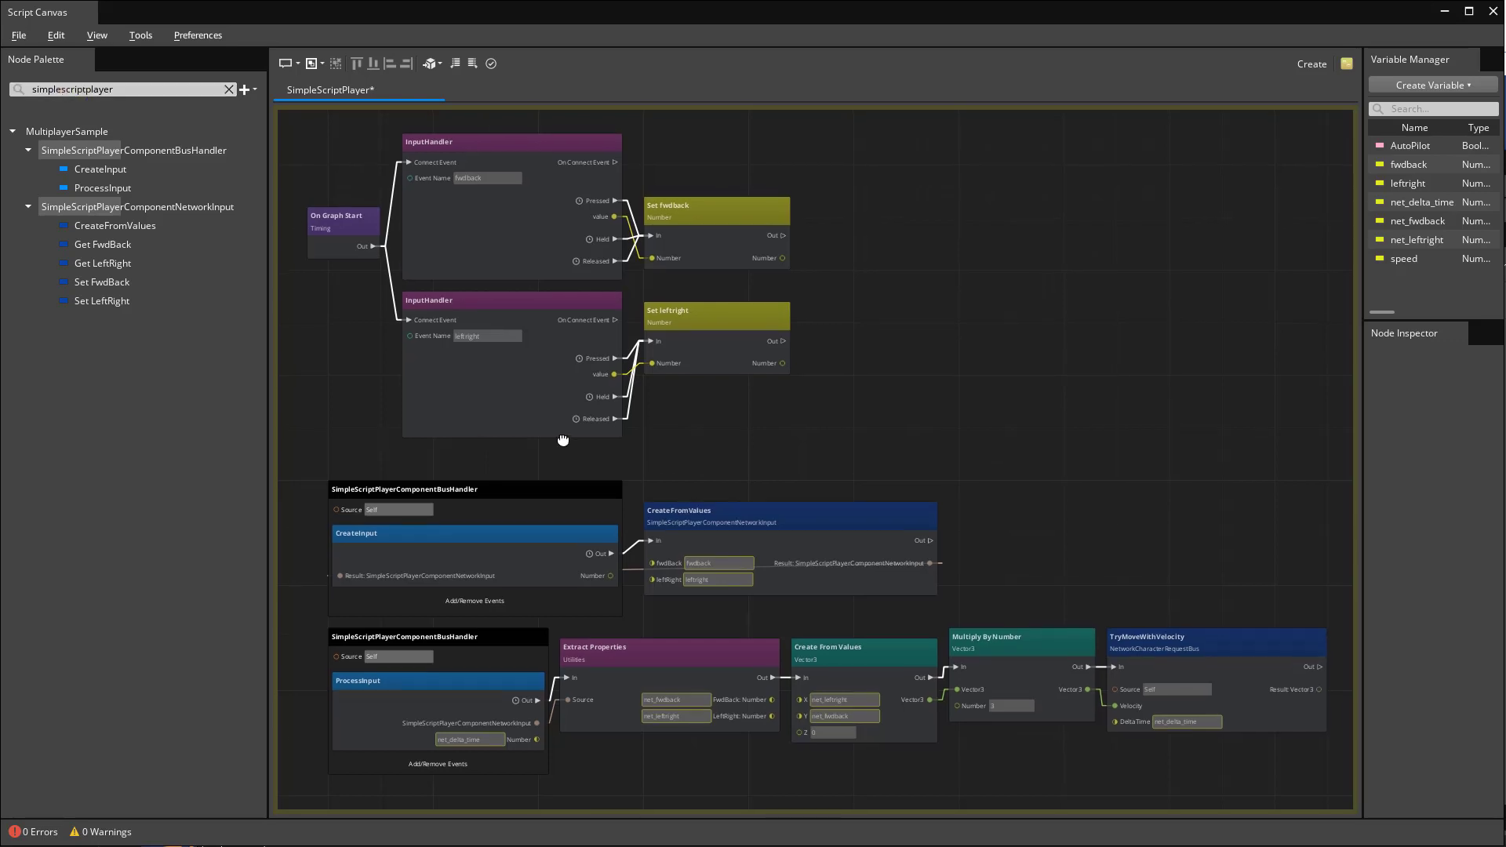
scroll(565, 435, "up", 3)
scroll(663, 404, "up", 3)
middle_click_drag(711, 397, 796, 275)
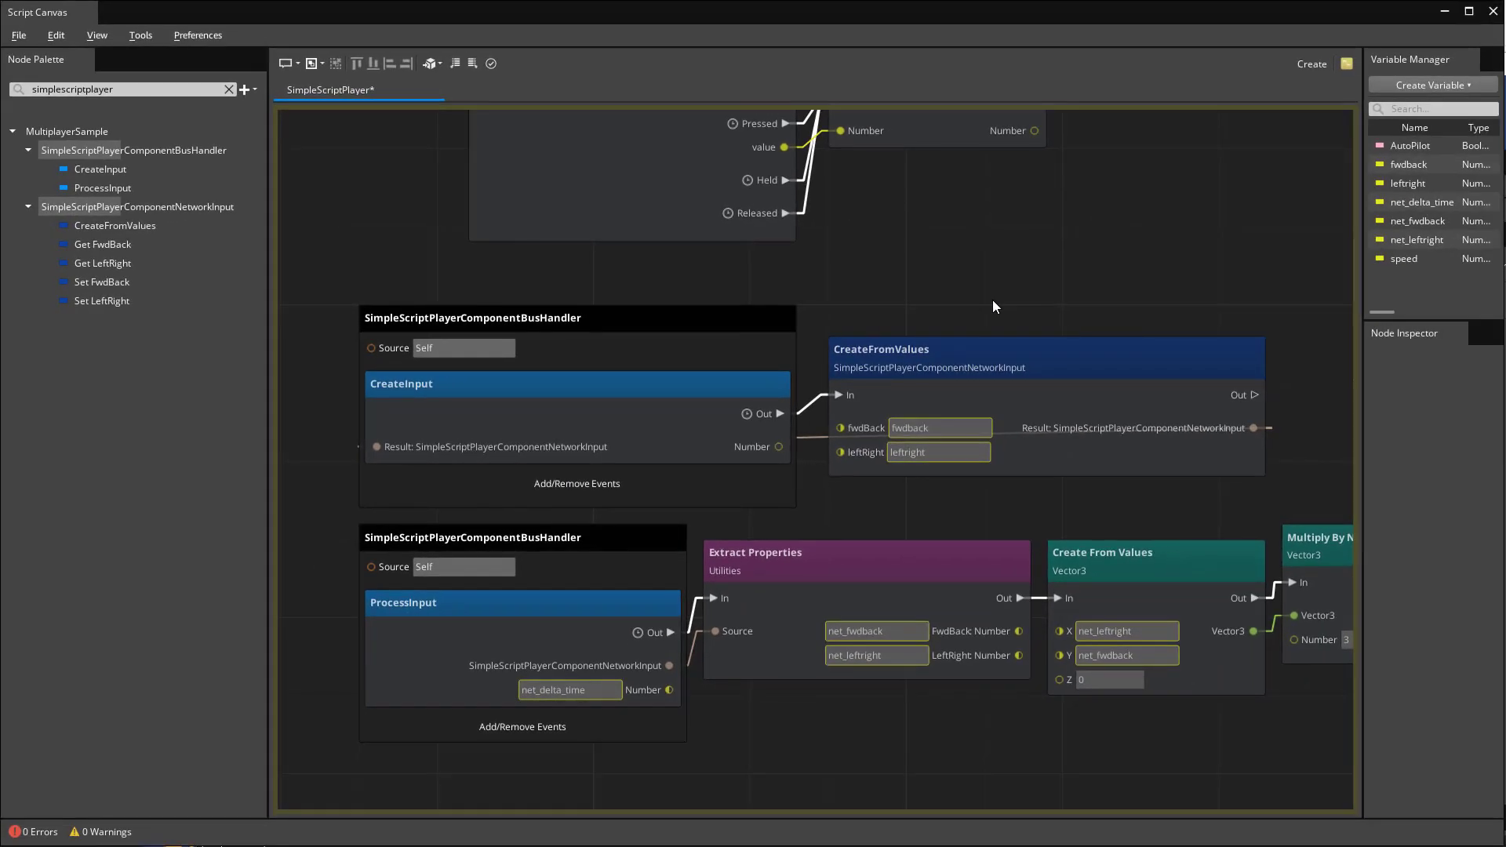
Pan to review the Extract Properties, Multiply By Number and TryMoveWithVelocity movement nodes
middle_click_drag(1020, 407, 992, 301)
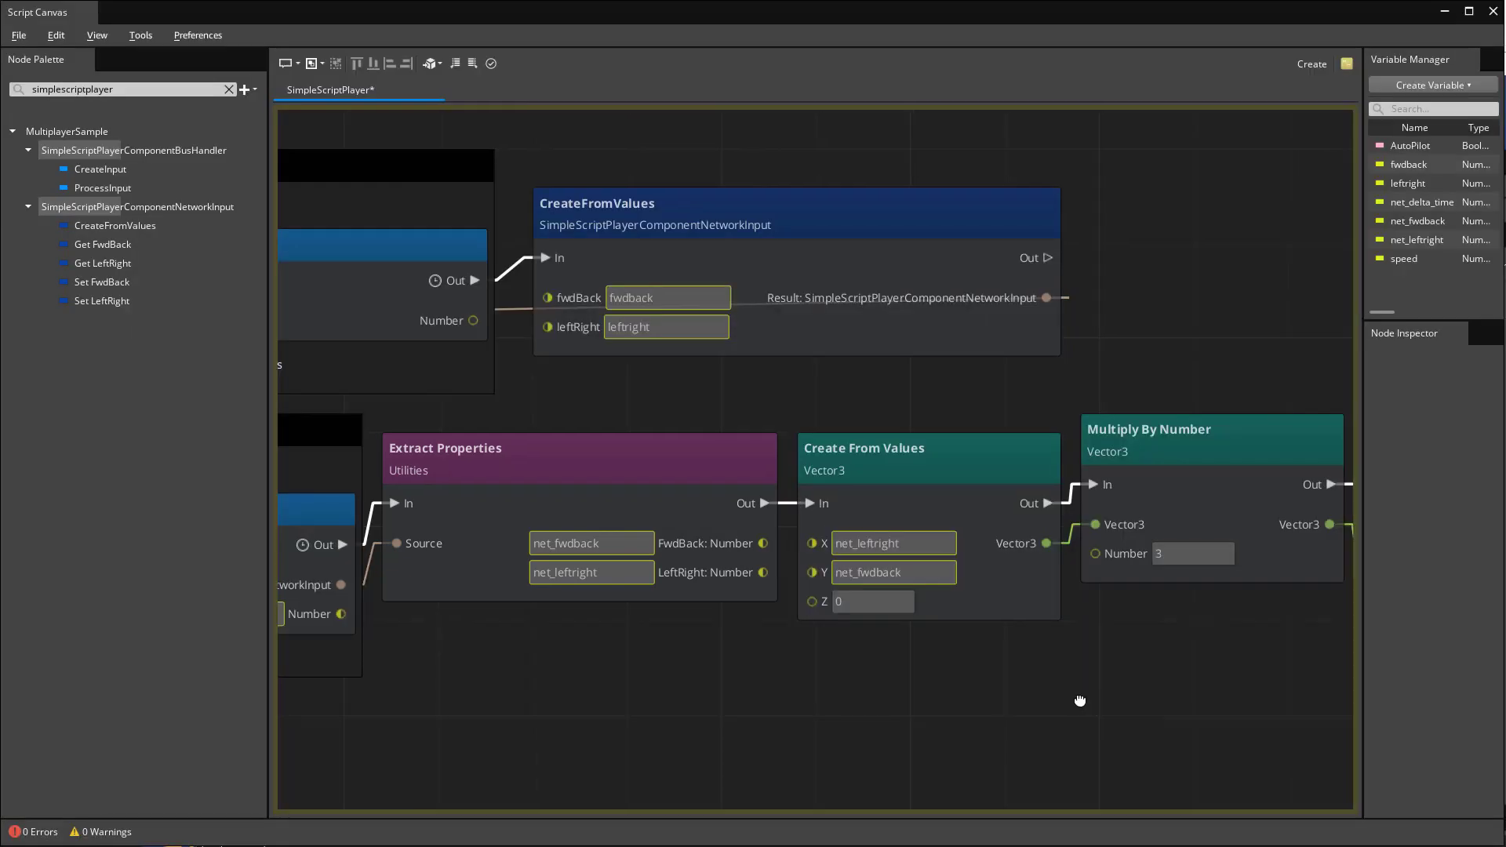
left_click_drag(1096, 708, 629, 698)
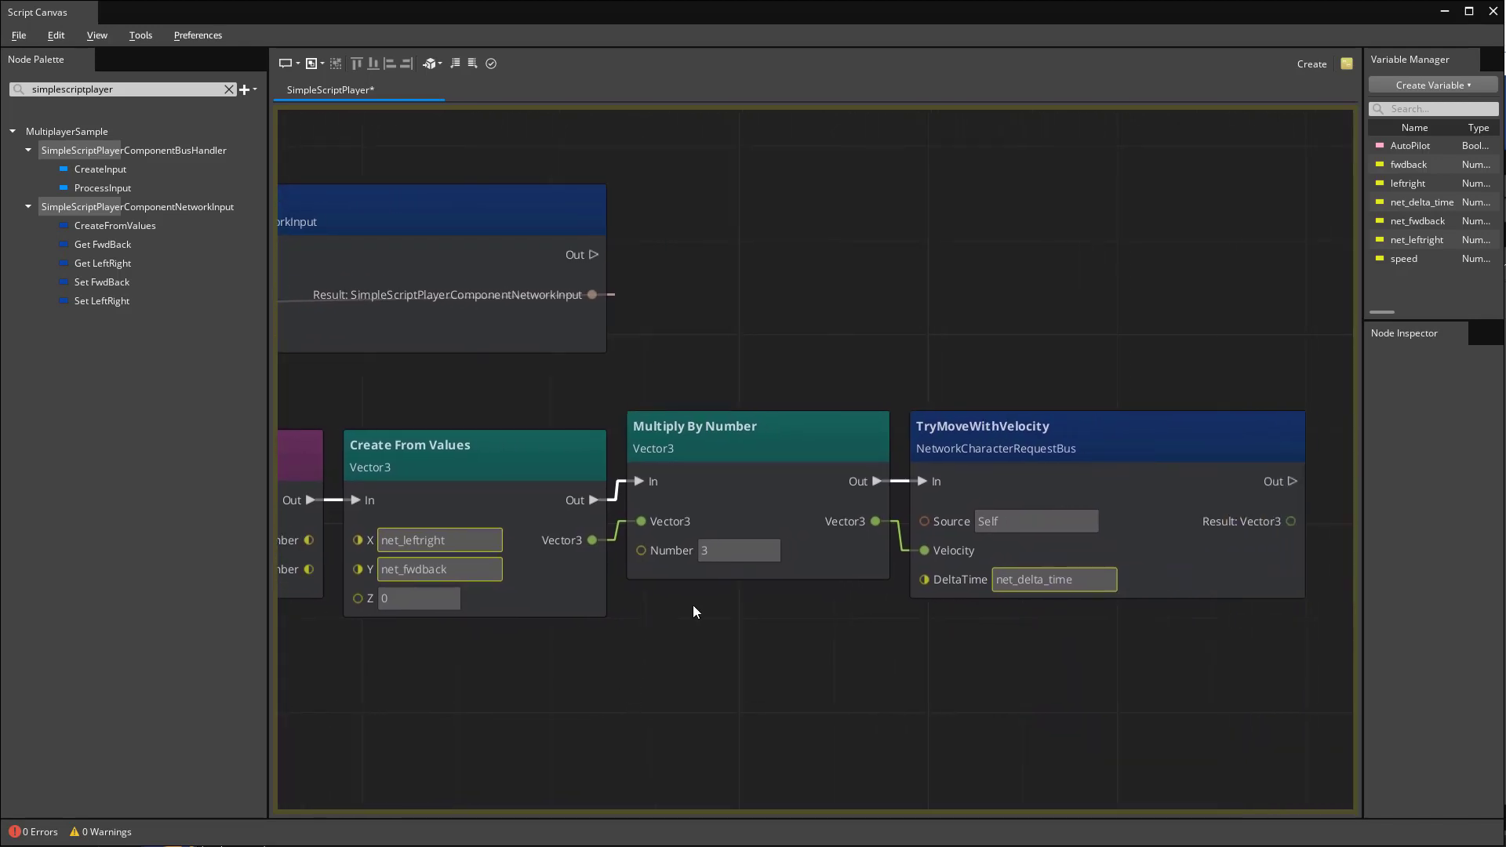